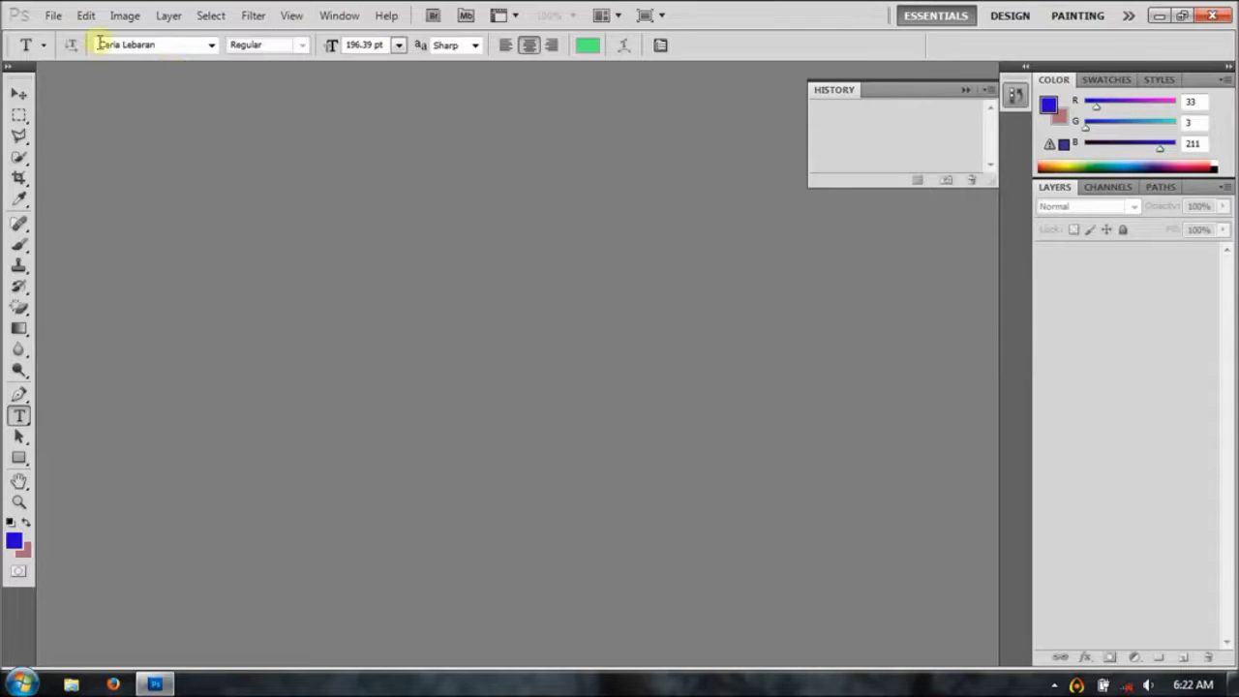
Step: Open DSC_0118 (2).jpg from the blog poto folder as a single-layer document
click(54, 16)
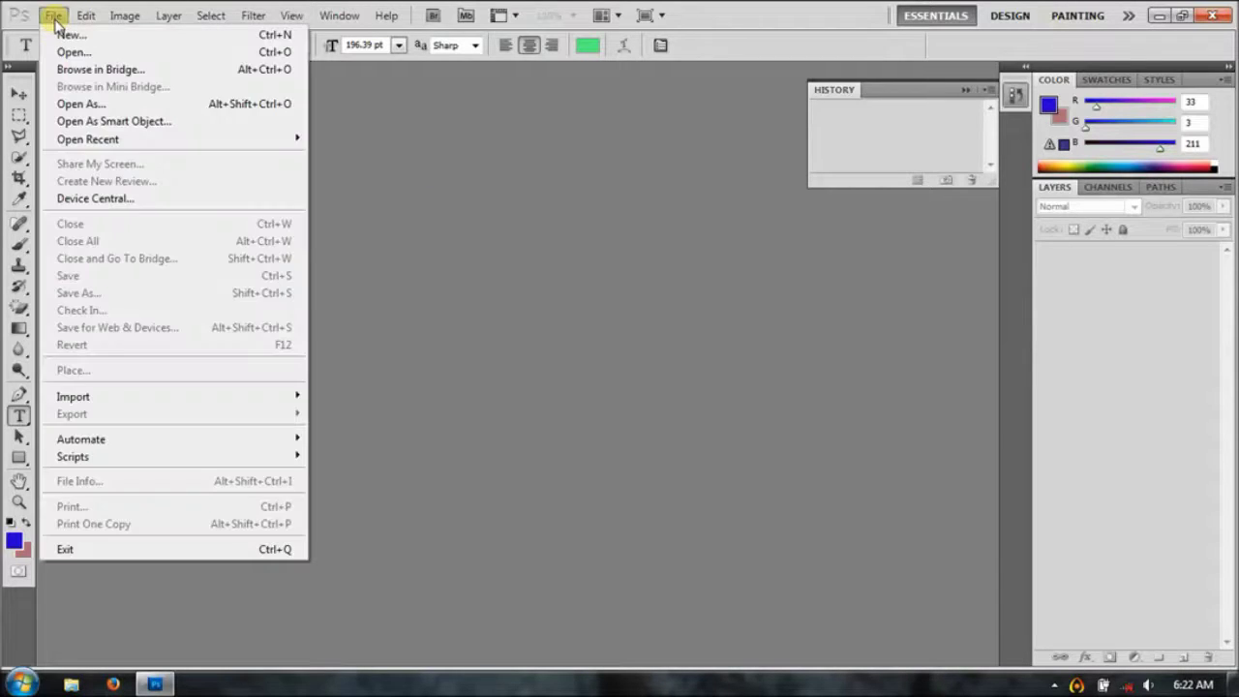
click(102, 55)
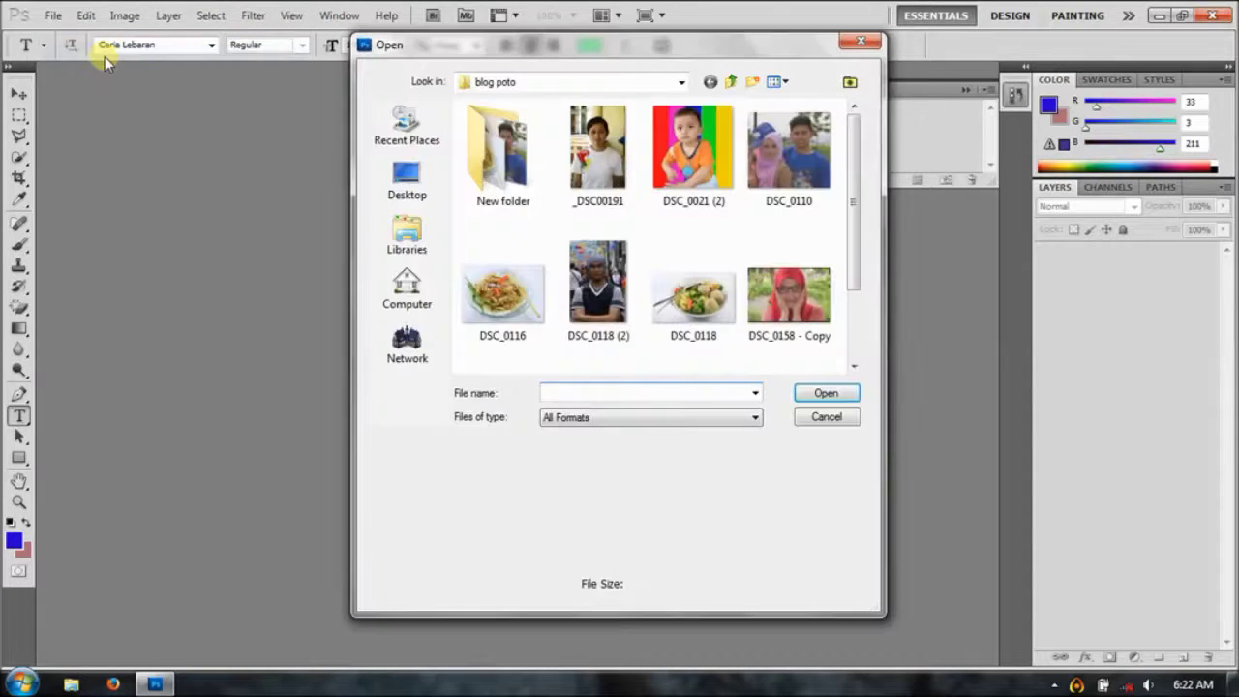
click(592, 290)
click(825, 393)
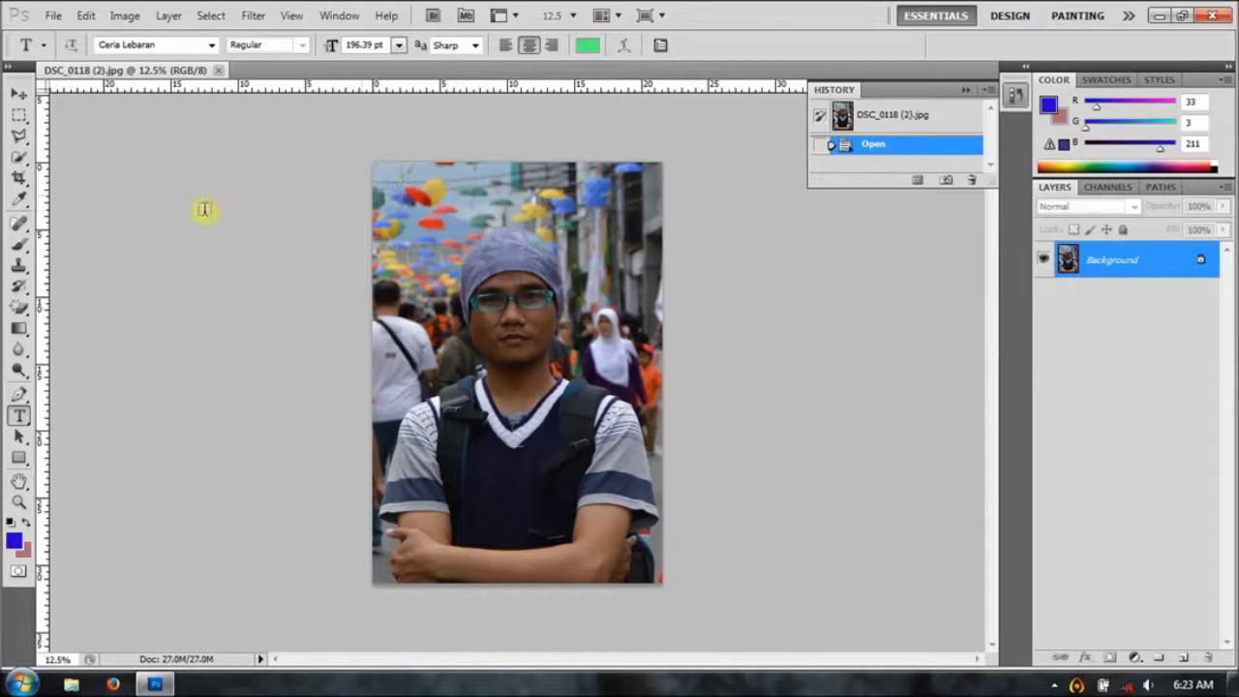
click(19, 115)
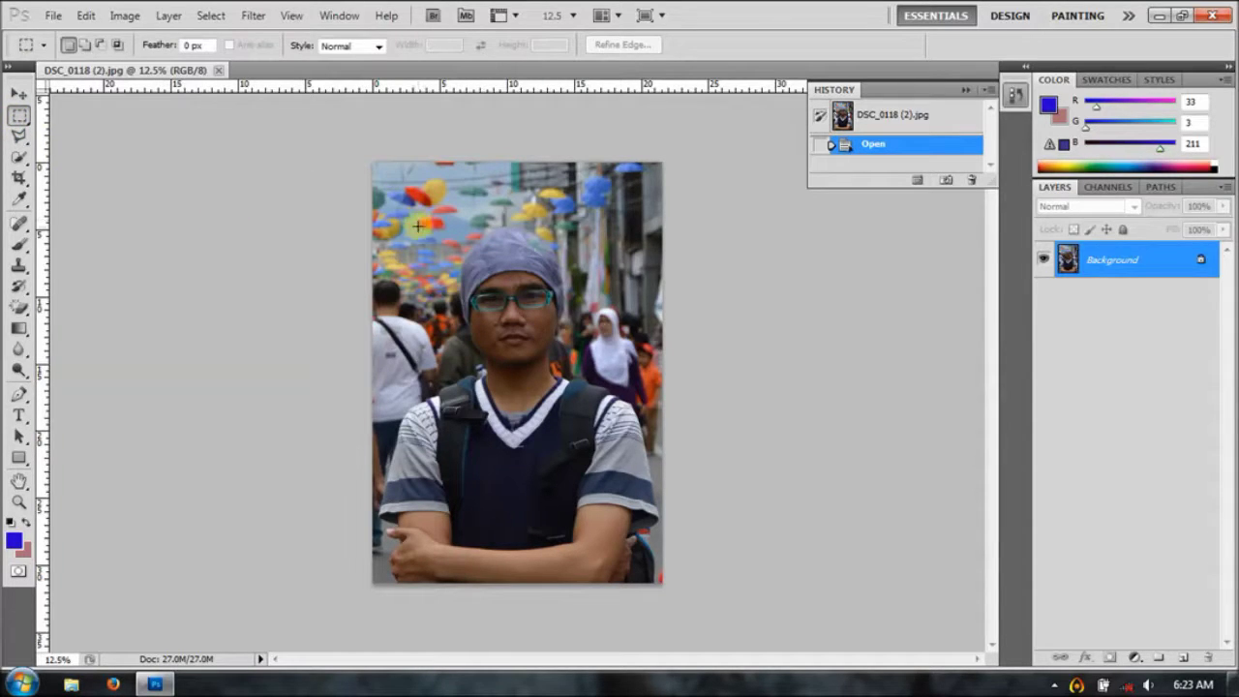
Step: Select a rectangle over the head and upper chest and erase strokes across the face
drag(390, 220, 651, 442)
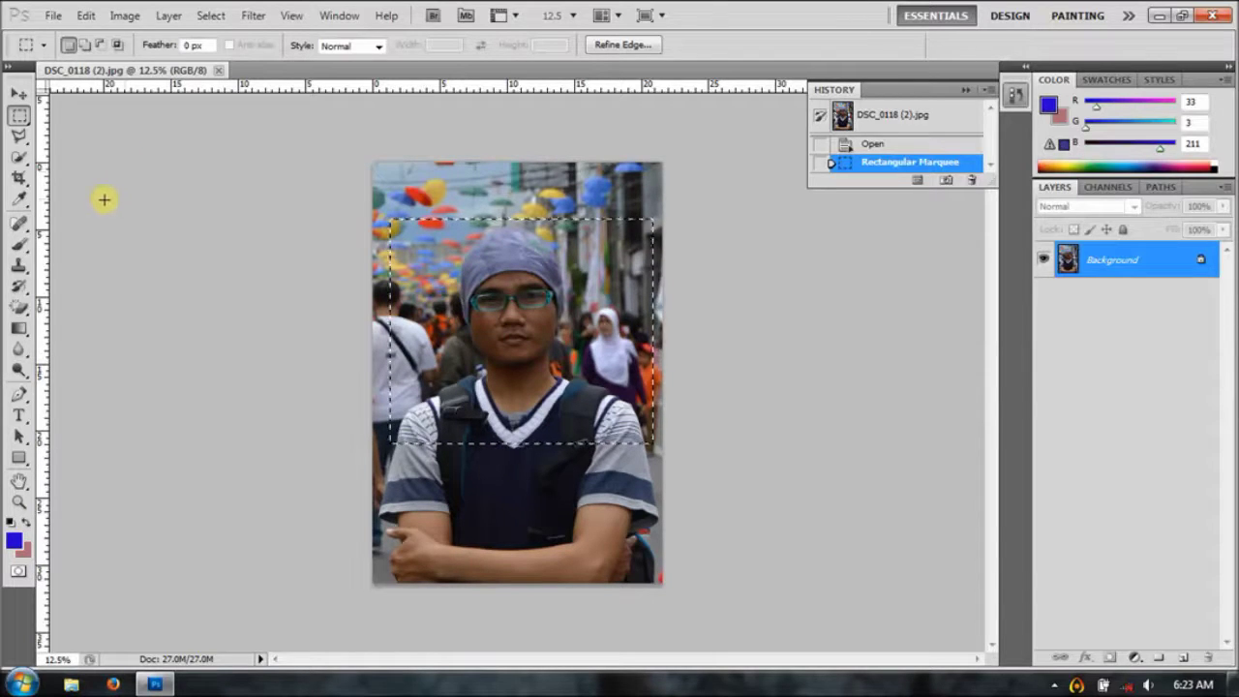
click(27, 307)
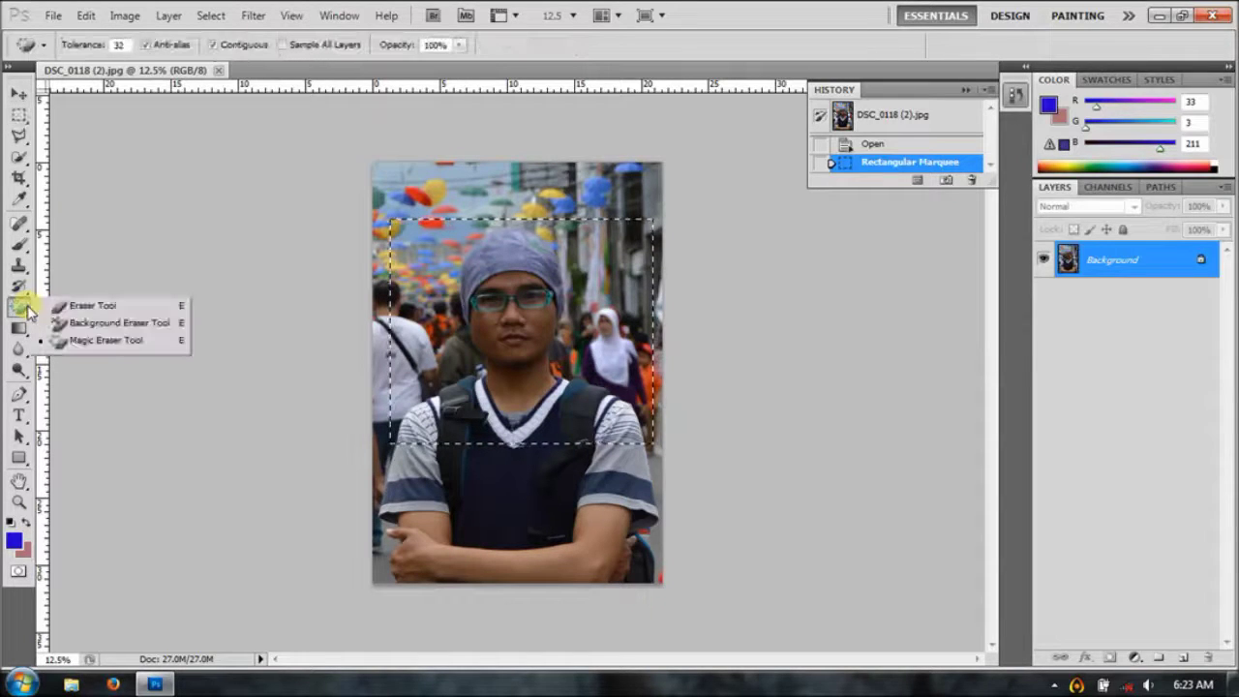
click(92, 305)
mouse_move(470, 318)
mouse_down()
mouse_move(457, 290)
mouse_move(446, 306)
mouse_up()
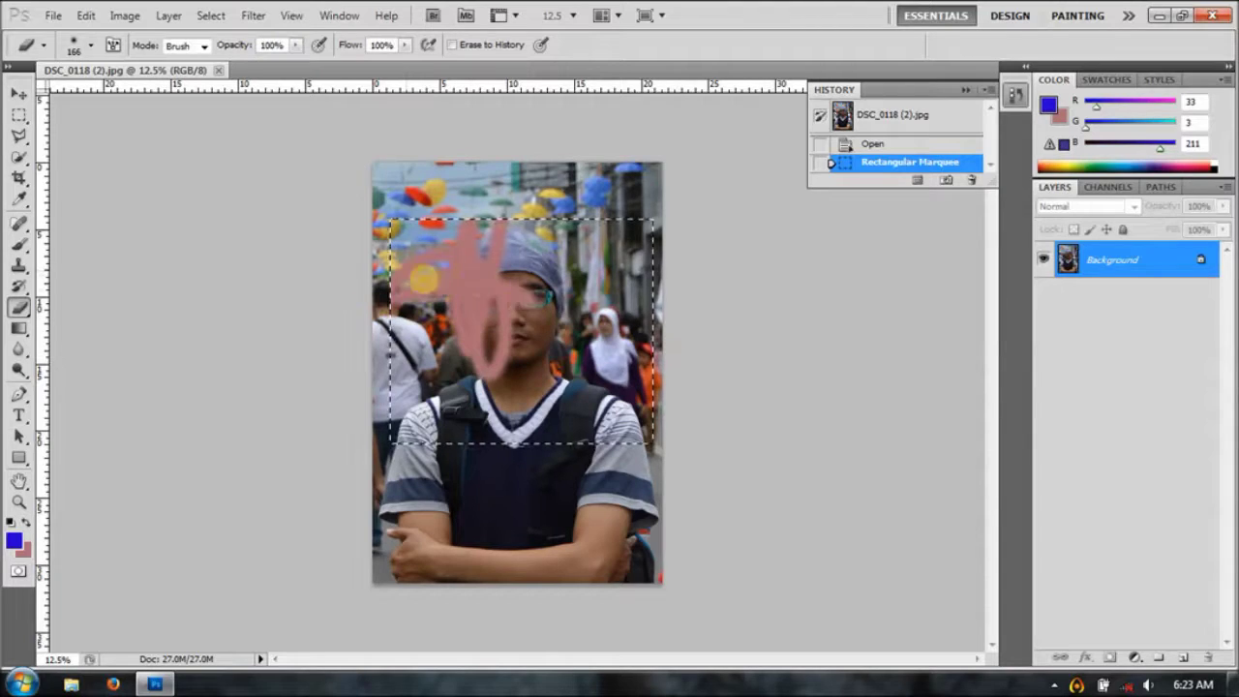
drag(443, 305, 513, 358)
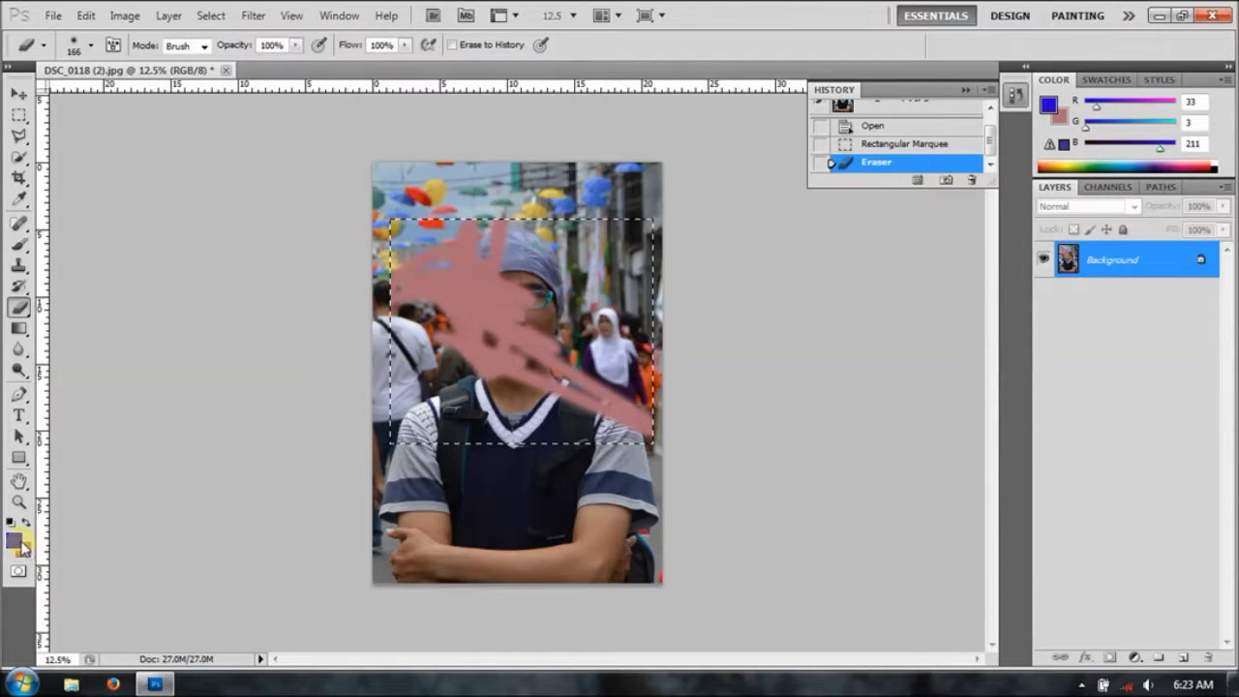
Step: Set a near-white background colour and whiten the rectangle with a larger eraser brush
click(23, 548)
click(502, 389)
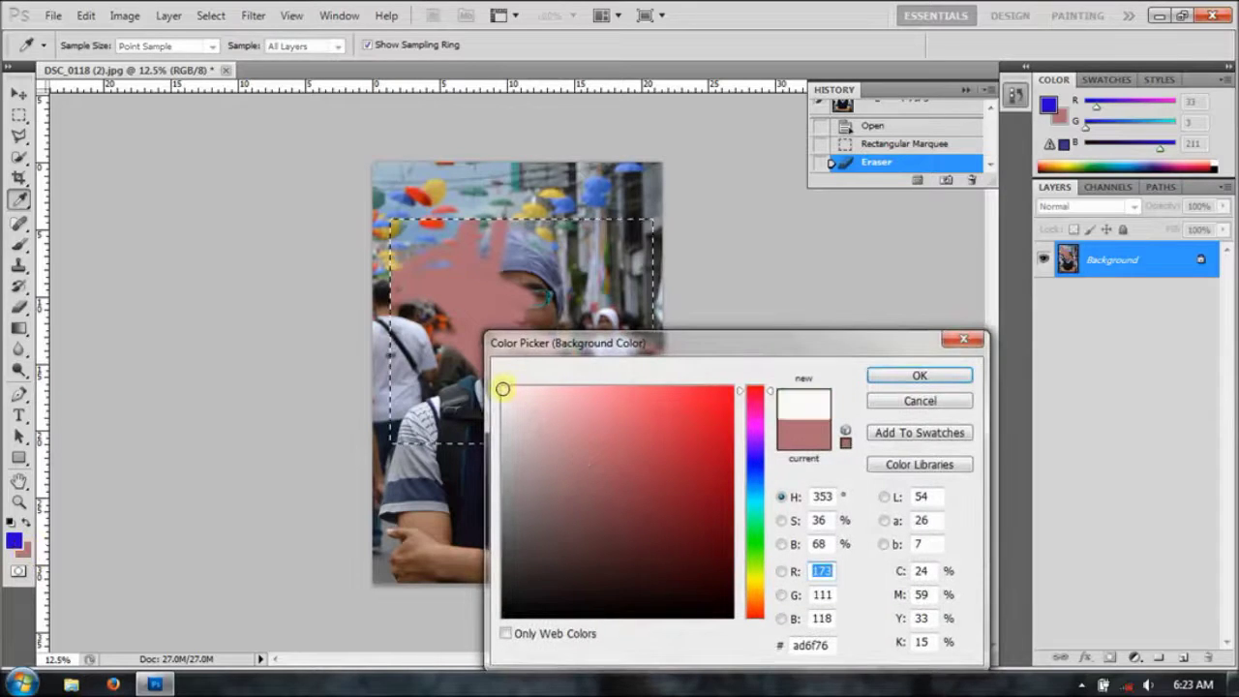
click(935, 373)
mouse_move(552, 368)
mouse_down()
mouse_move(574, 329)
mouse_move(528, 356)
mouse_up()
right_click(528, 356)
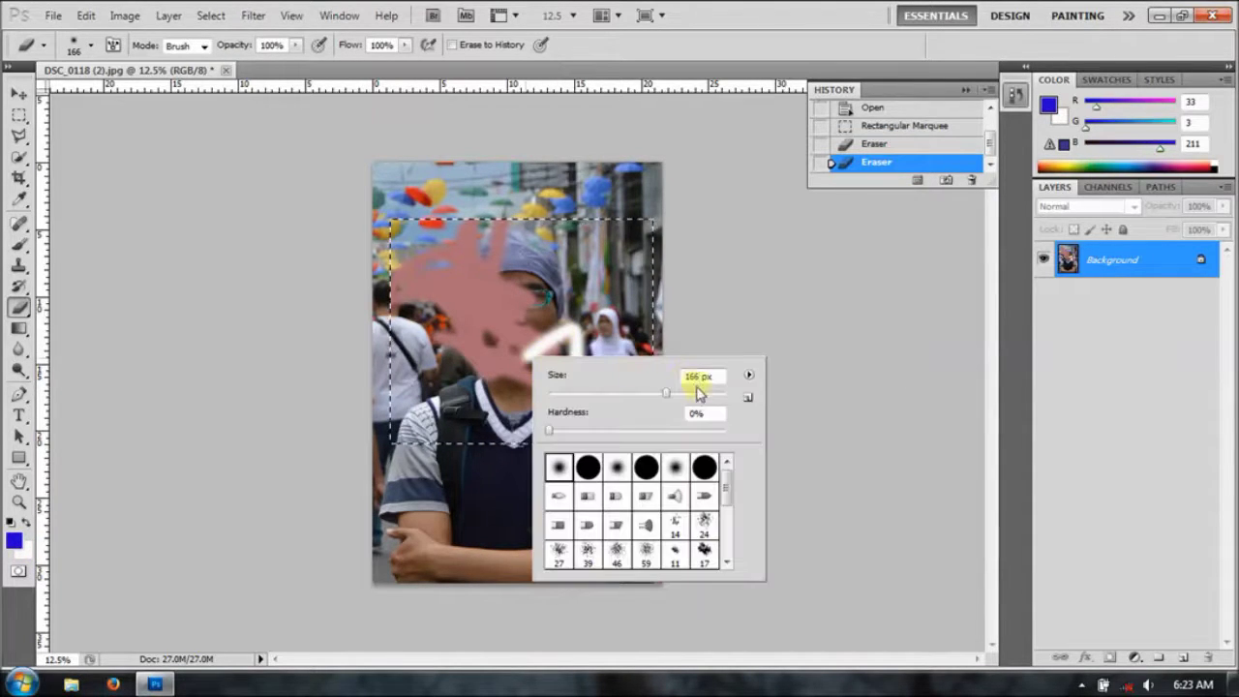
click(475, 288)
mouse_move(475, 288)
mouse_down()
mouse_move(478, 244)
mouse_move(538, 399)
mouse_move(409, 351)
mouse_move(293, 403)
mouse_move(443, 436)
mouse_move(535, 440)
mouse_move(630, 410)
mouse_move(683, 439)
mouse_move(581, 310)
mouse_move(607, 289)
mouse_move(650, 393)
mouse_move(625, 207)
mouse_move(625, 393)
mouse_up()
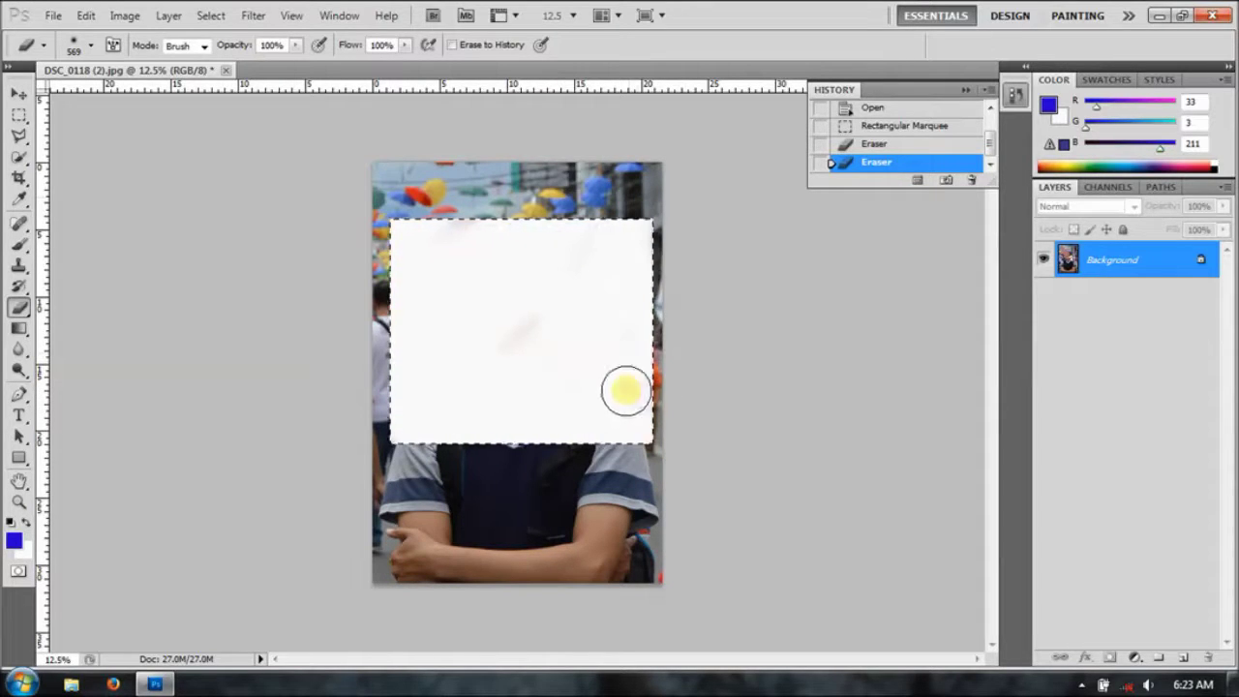
mouse_move(488, 280)
mouse_down()
mouse_move(354, 177)
mouse_move(506, 230)
mouse_move(427, 248)
mouse_up()
Step: Revert the History panel to the freshly opened photo, discarding all erasing
click(899, 143)
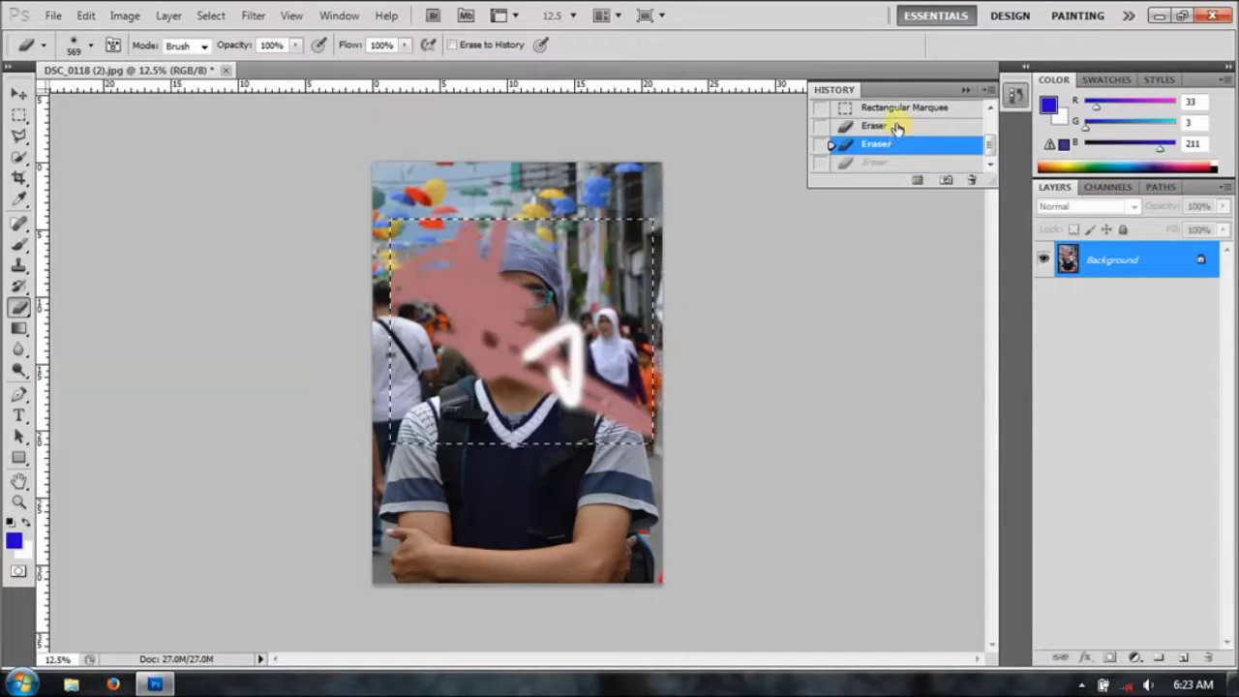
click(895, 126)
click(888, 109)
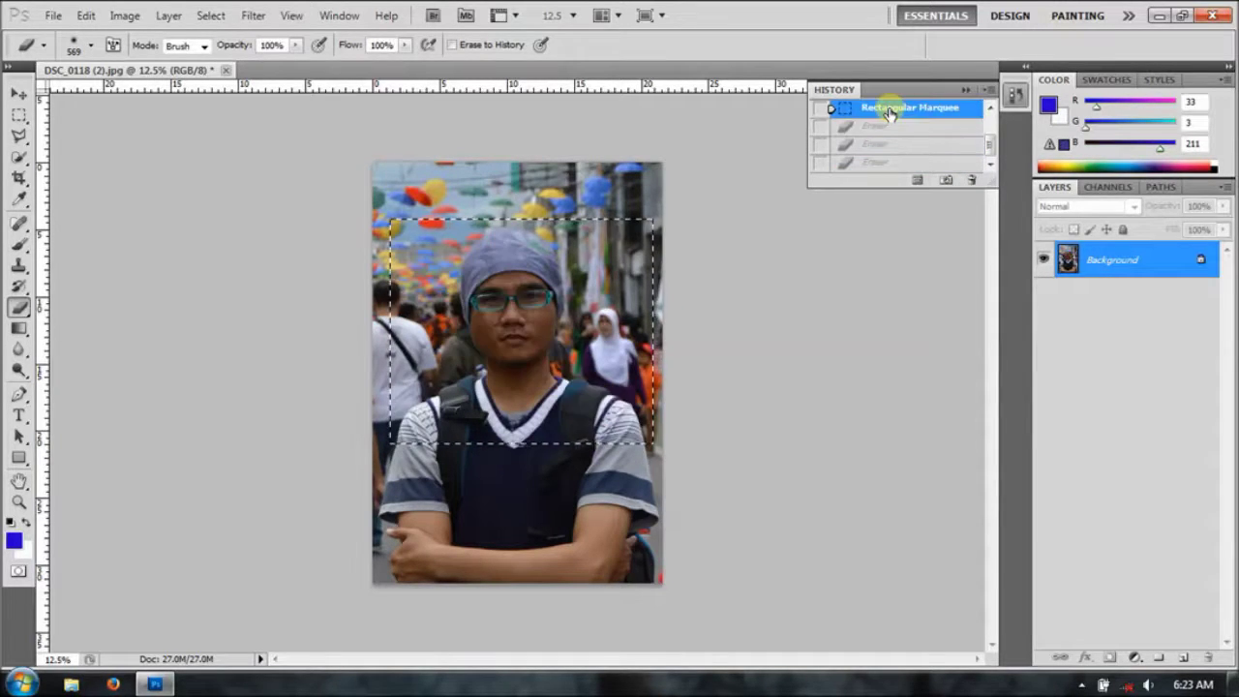
click(991, 113)
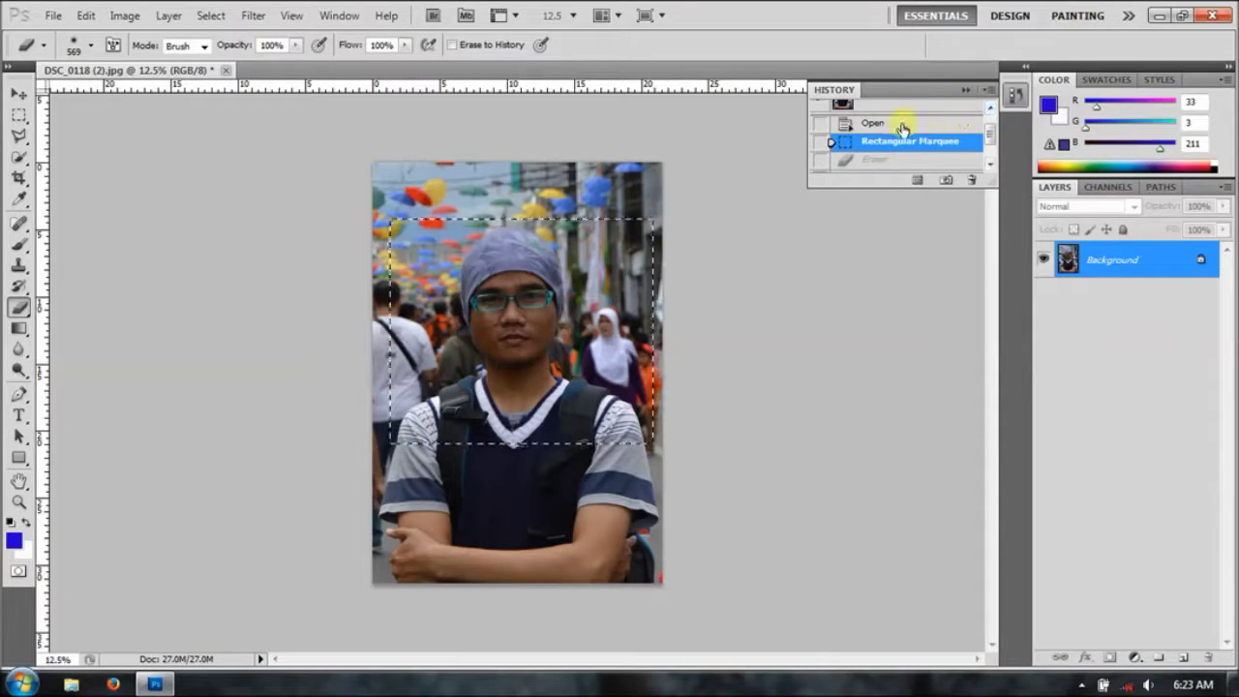
click(920, 124)
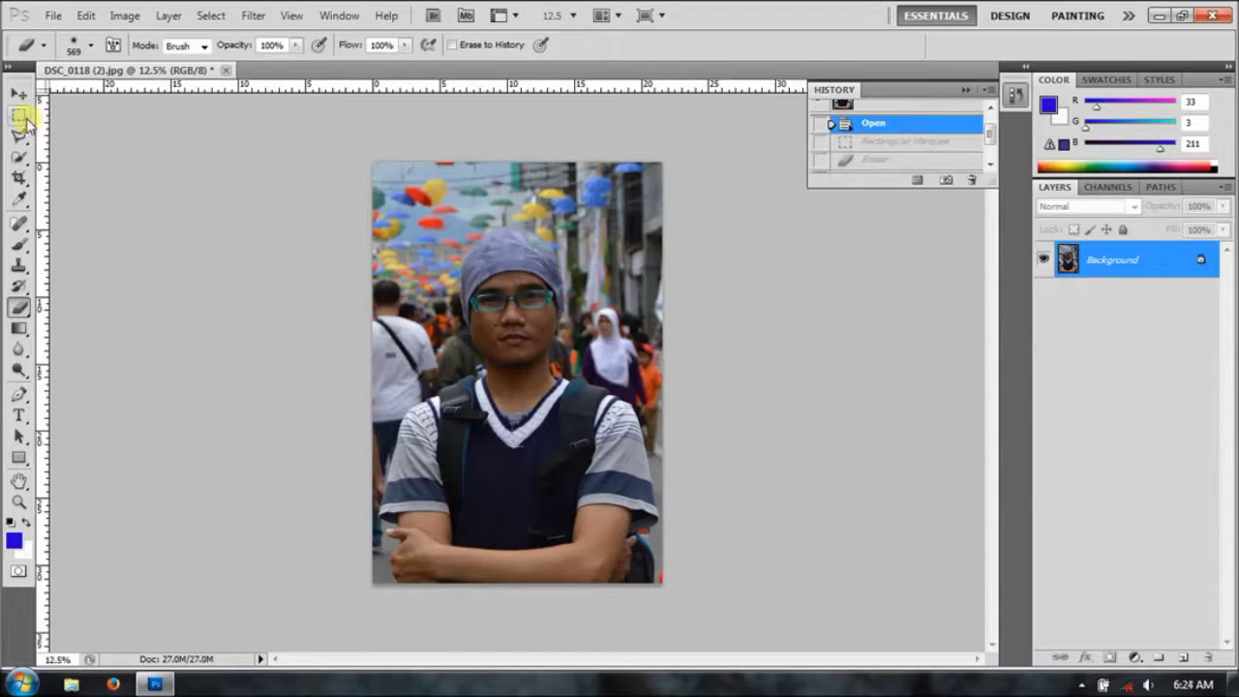
Step: Draw an elliptical marquee around the man's head and chest
drag(19, 115, 75, 132)
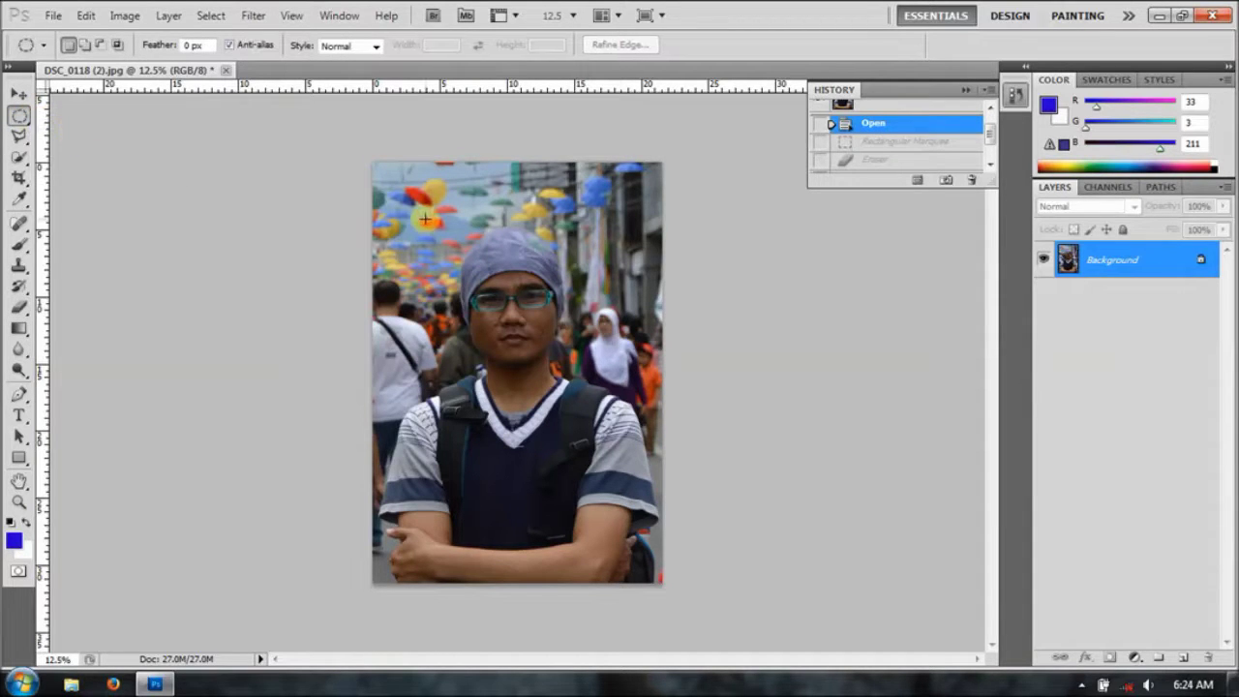
drag(548, 340, 625, 454)
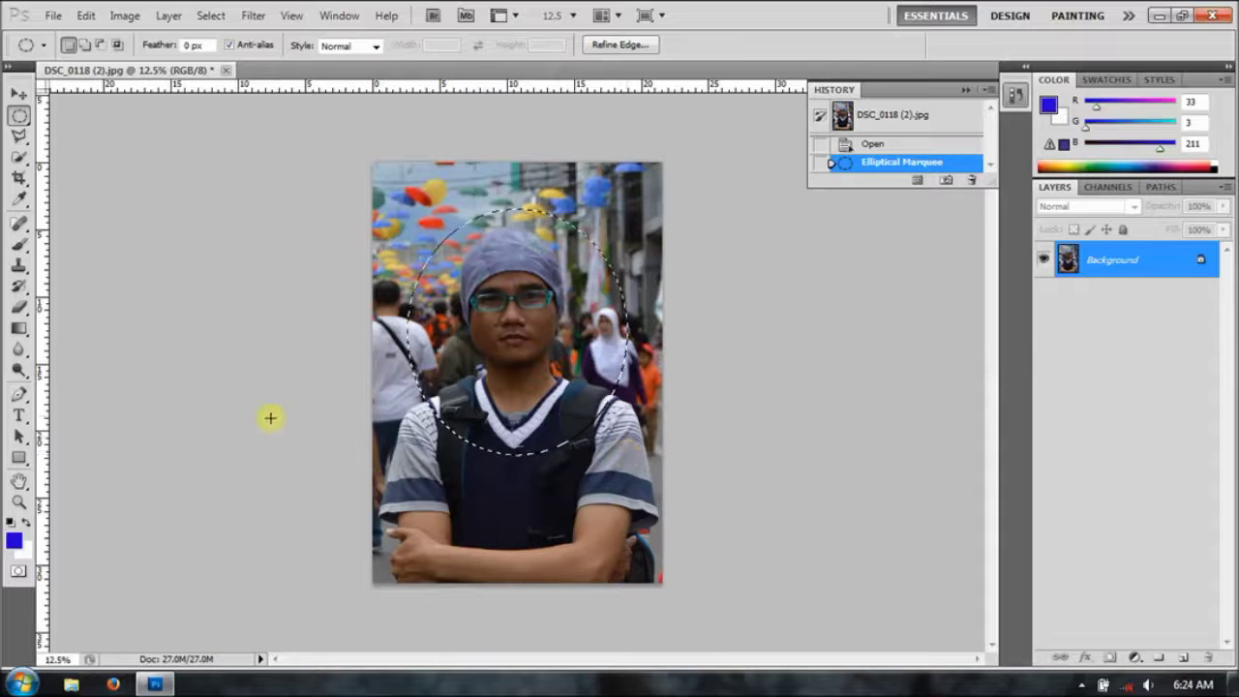
click(21, 308)
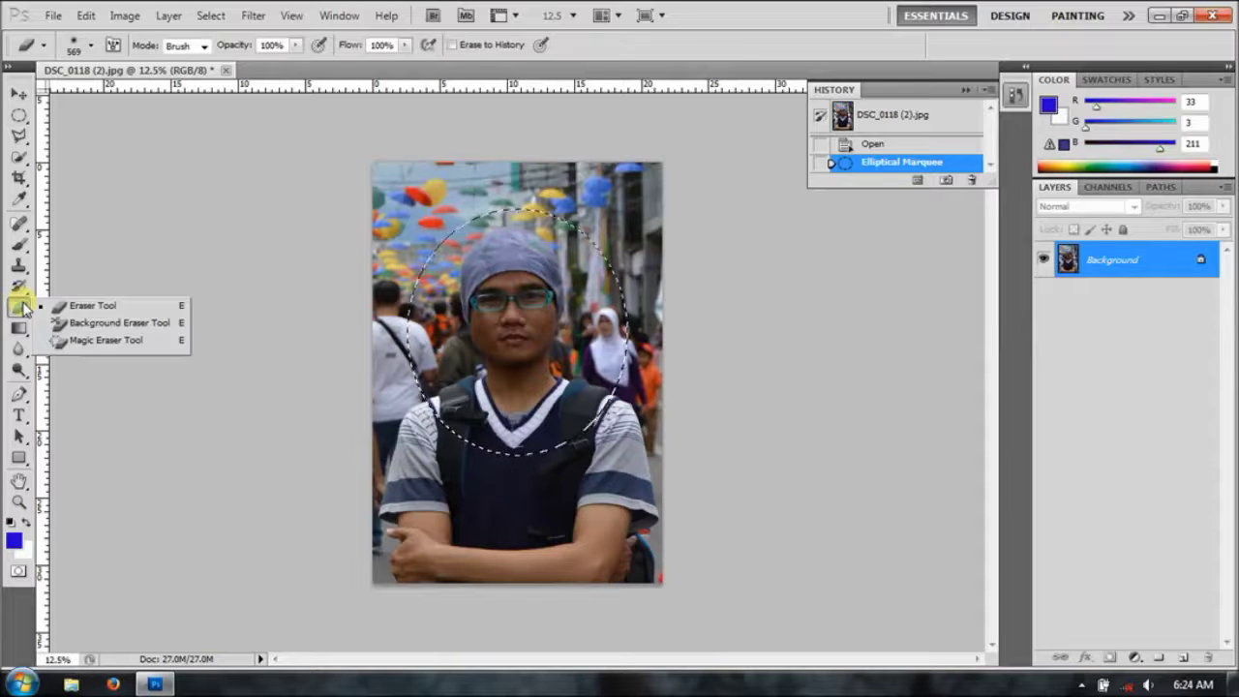
Step: Erase inside the oval to white using a 2186 px eraser brush
click(77, 304)
mouse_move(563, 313)
mouse_down()
mouse_move(450, 374)
mouse_move(585, 414)
mouse_move(498, 355)
mouse_move(359, 414)
mouse_move(390, 386)
mouse_move(429, 301)
mouse_move(487, 280)
mouse_up()
right_click(492, 281)
drag(674, 317, 691, 319)
click(576, 263)
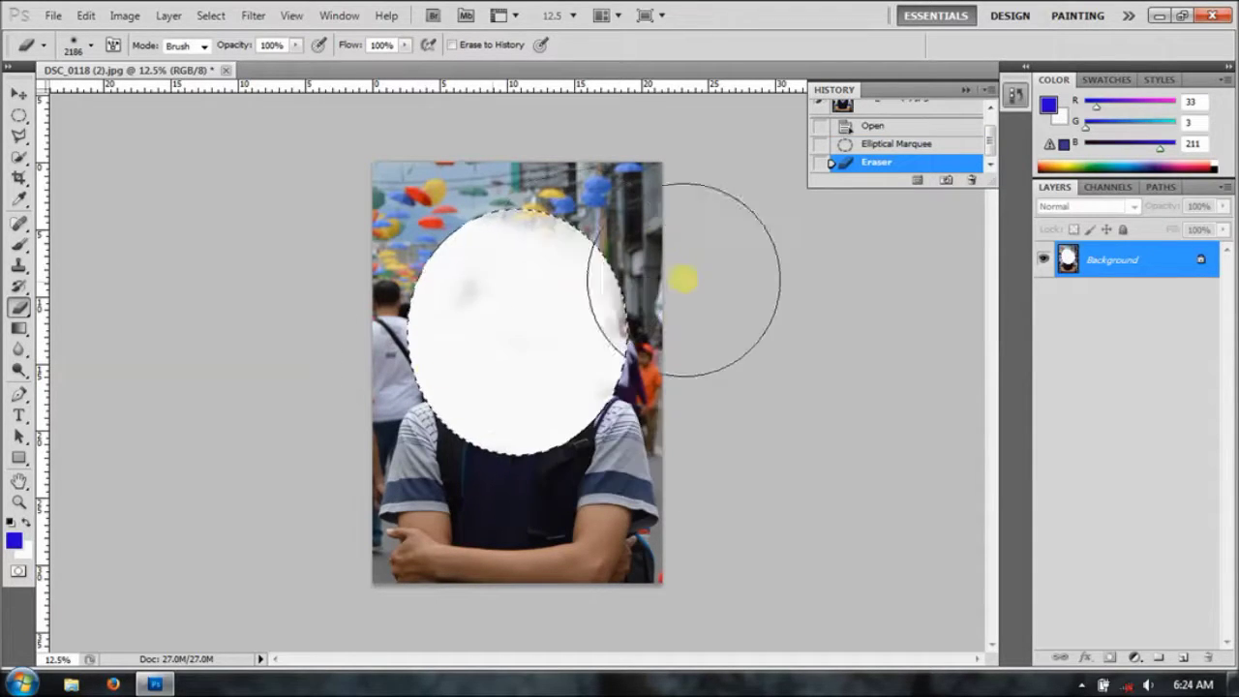
drag(677, 326, 540, 368)
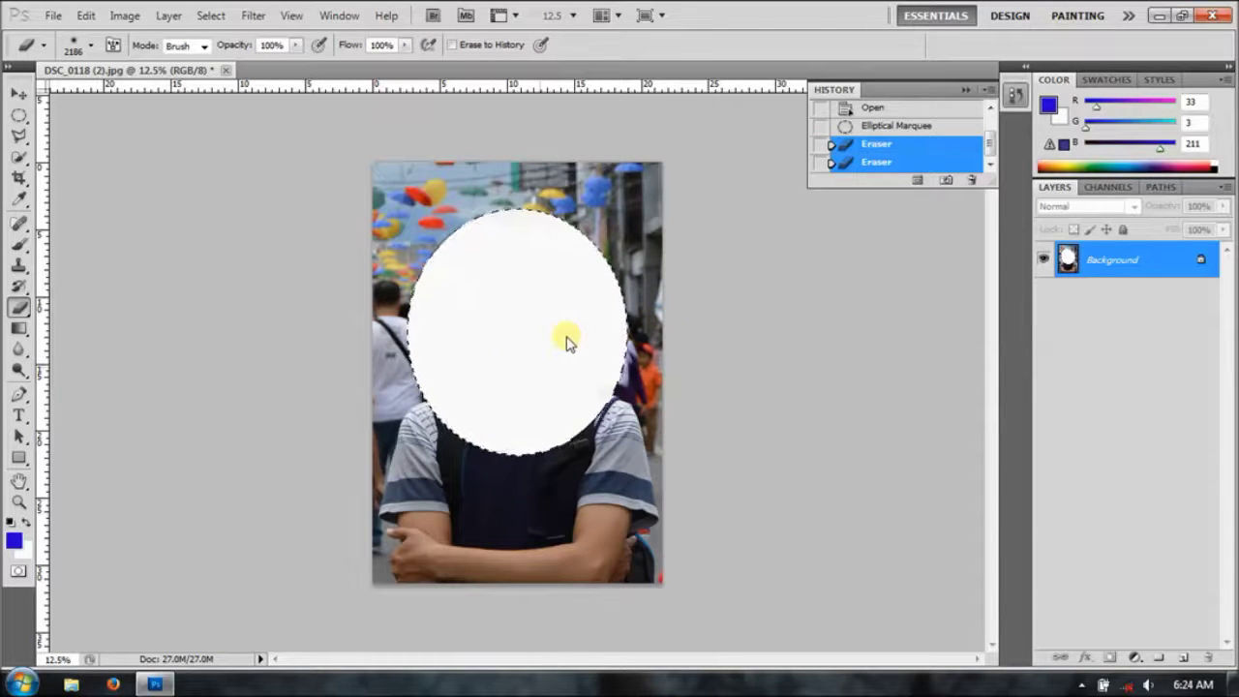
click(568, 342)
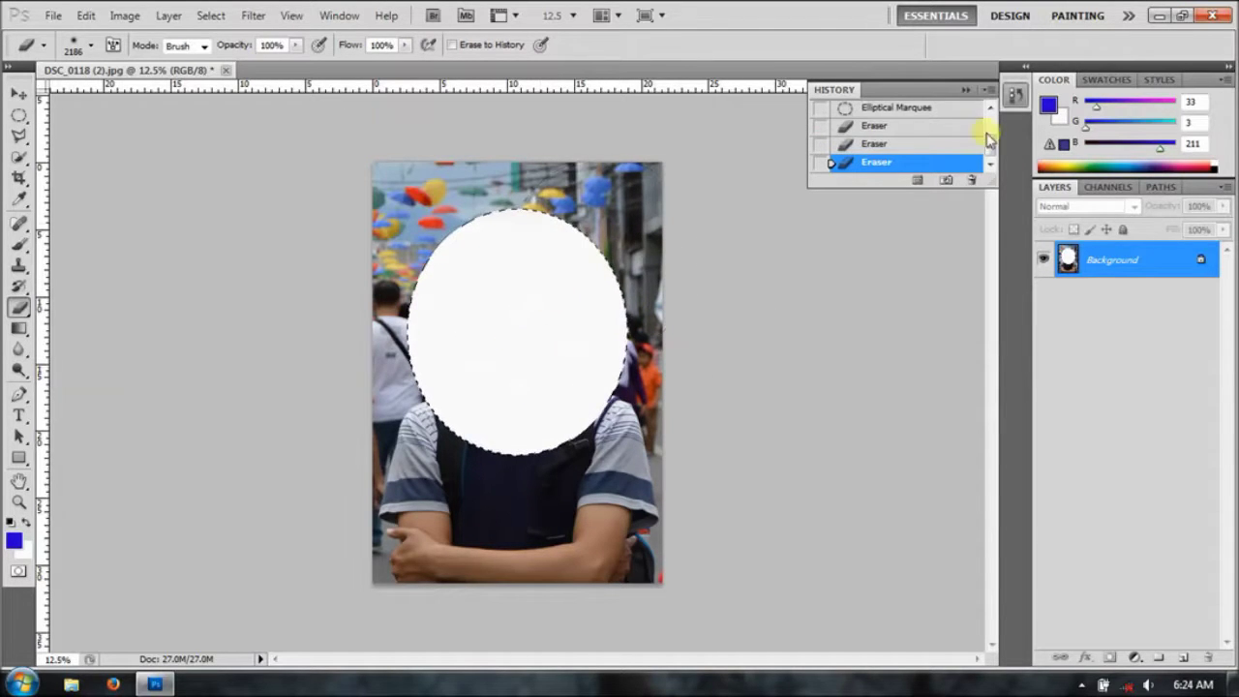
Step: Step back through History to the Open state, removing the erasing and oval selection
click(898, 145)
click(895, 128)
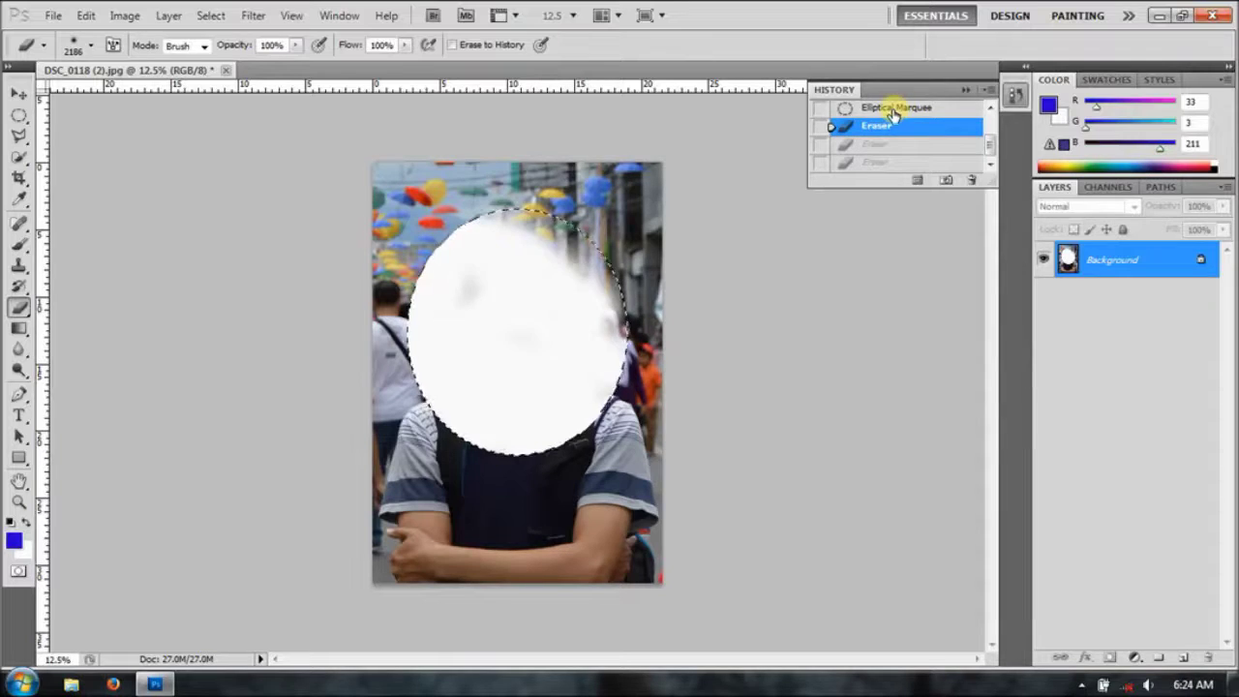
click(892, 108)
click(1082, 684)
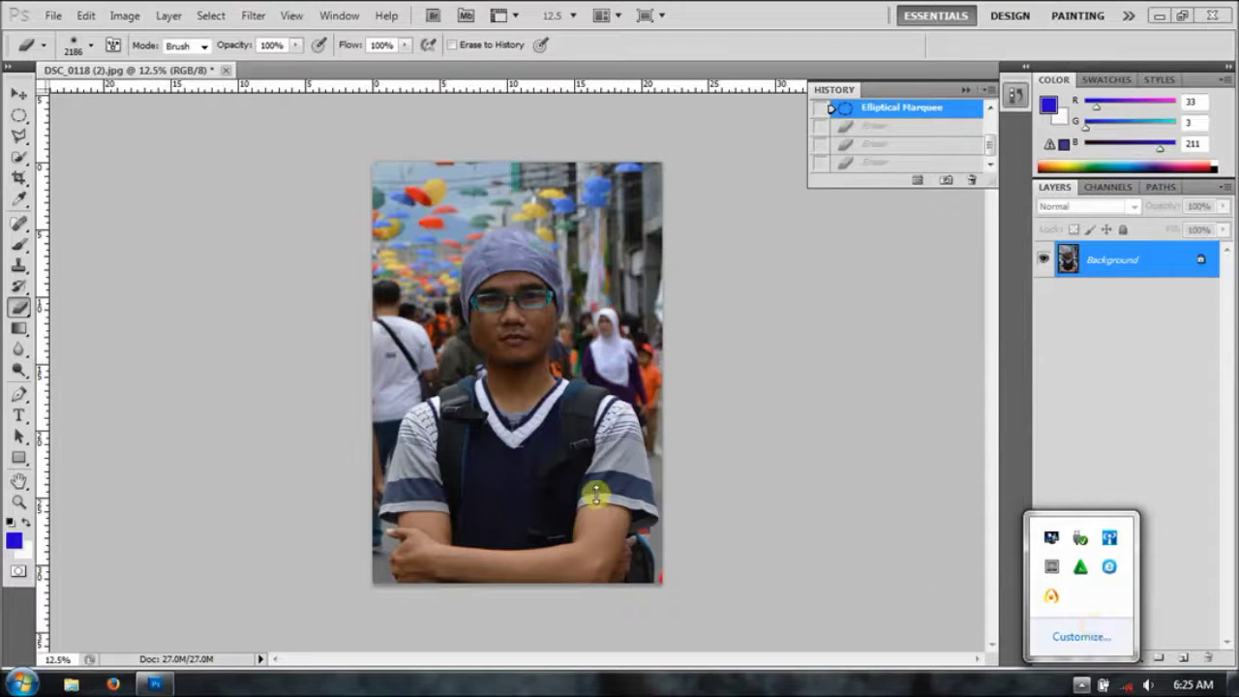
click(78, 288)
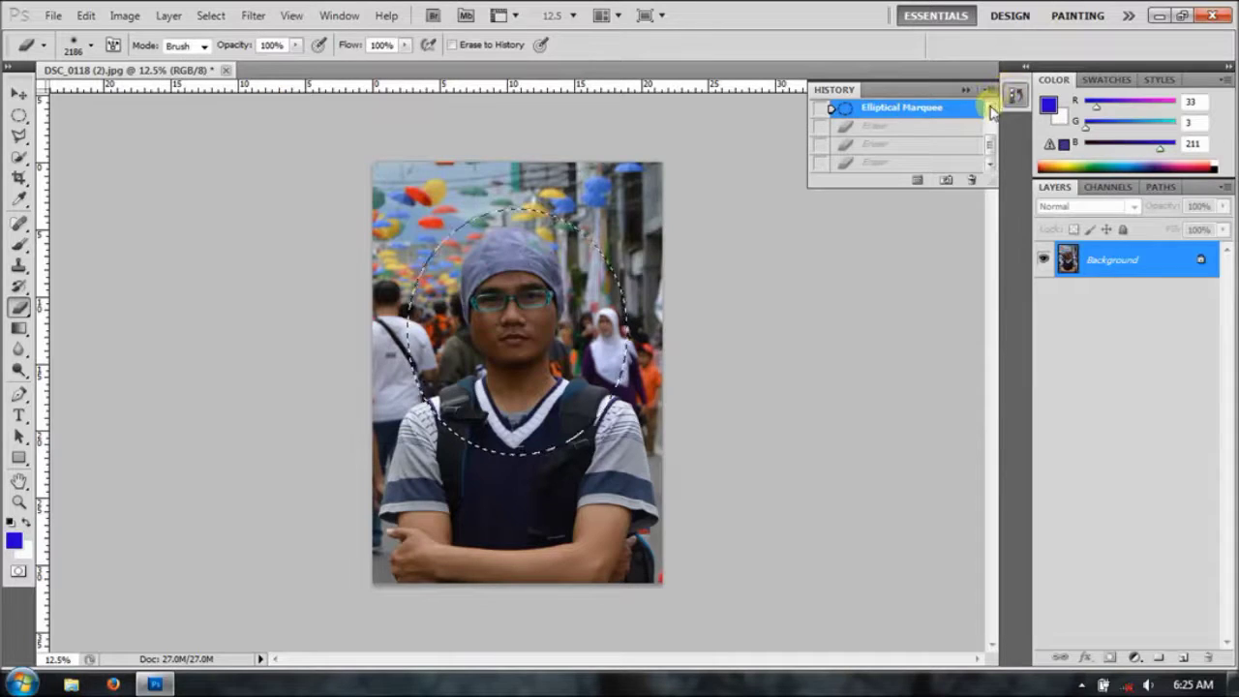
scroll(989, 111, up, 3)
scroll(989, 107, up, 2)
click(887, 144)
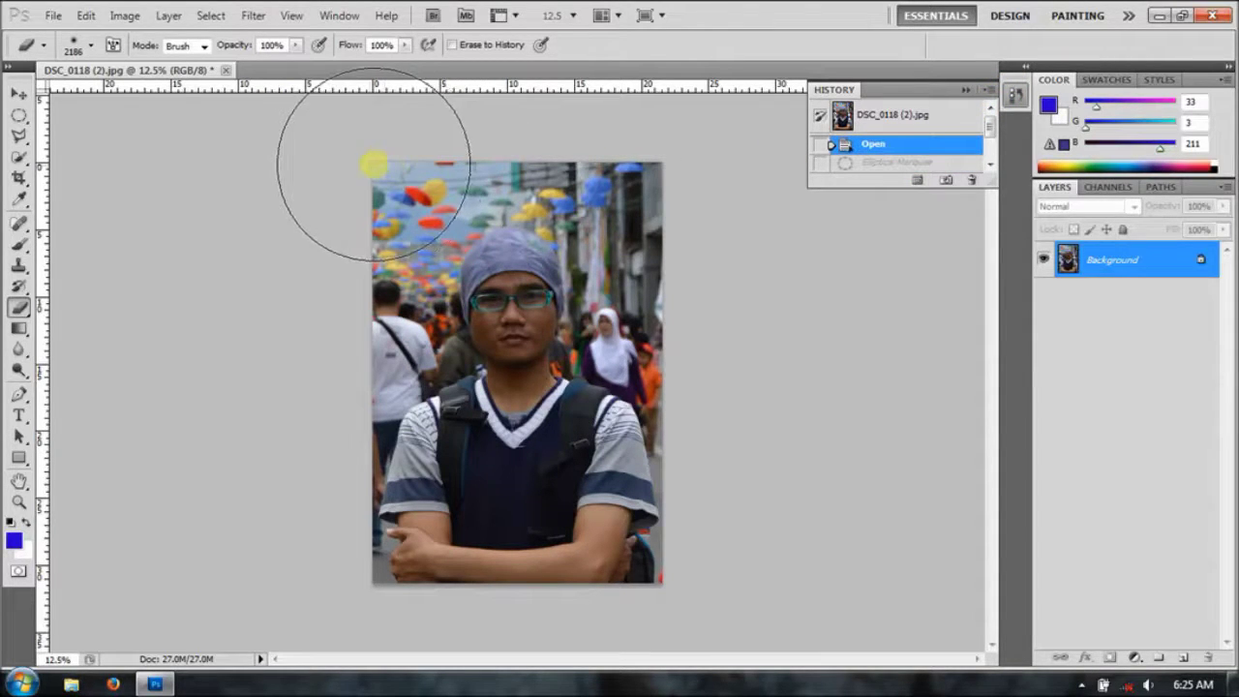
Step: Zoom to 33.3% and pan onto the arms and lower torso, with the freehand Lasso ready
click(19, 143)
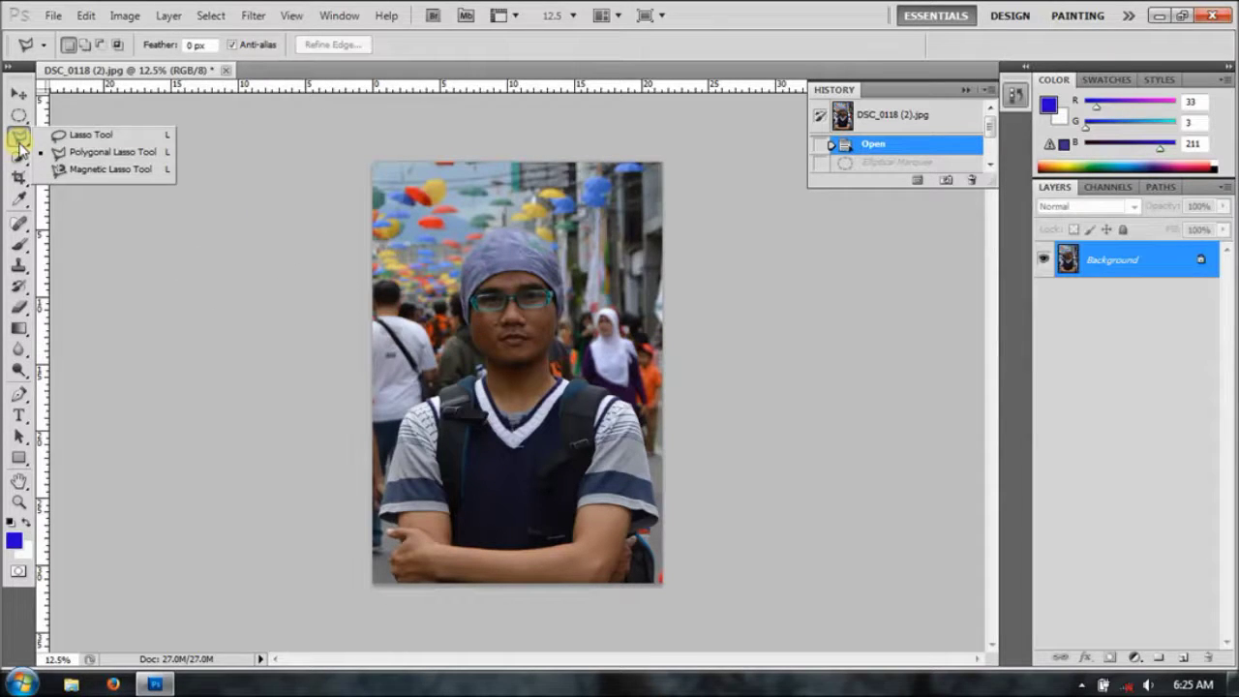
click(64, 135)
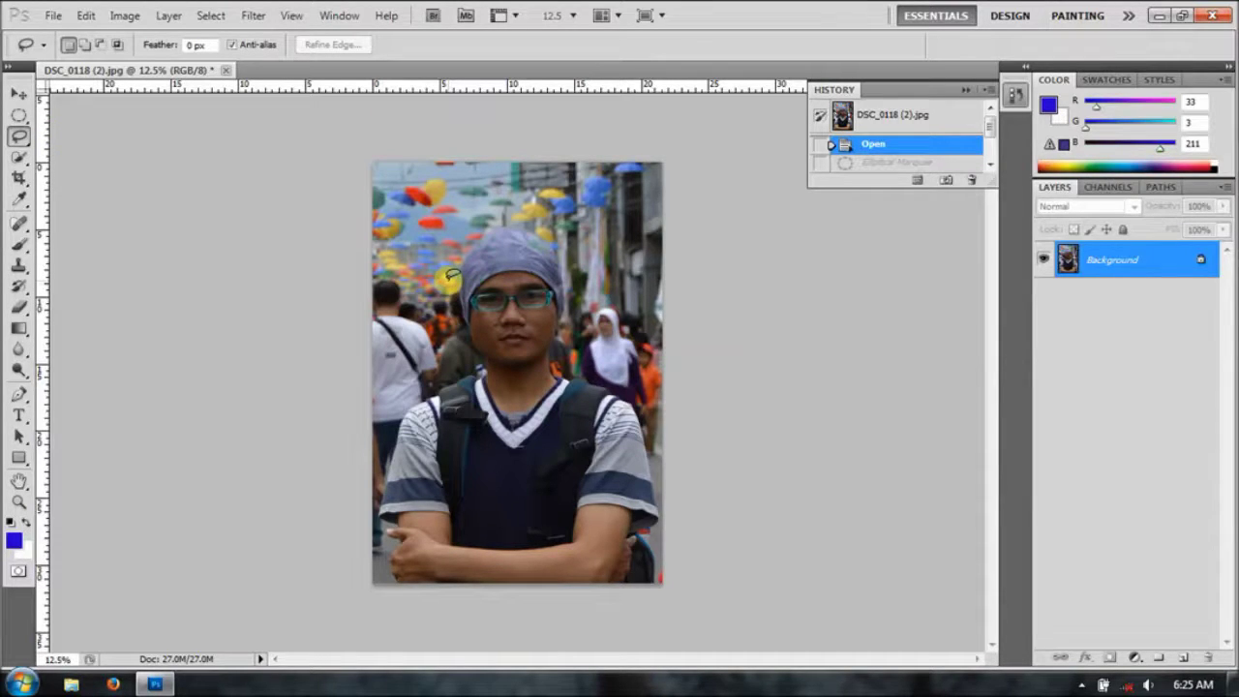
click(19, 94)
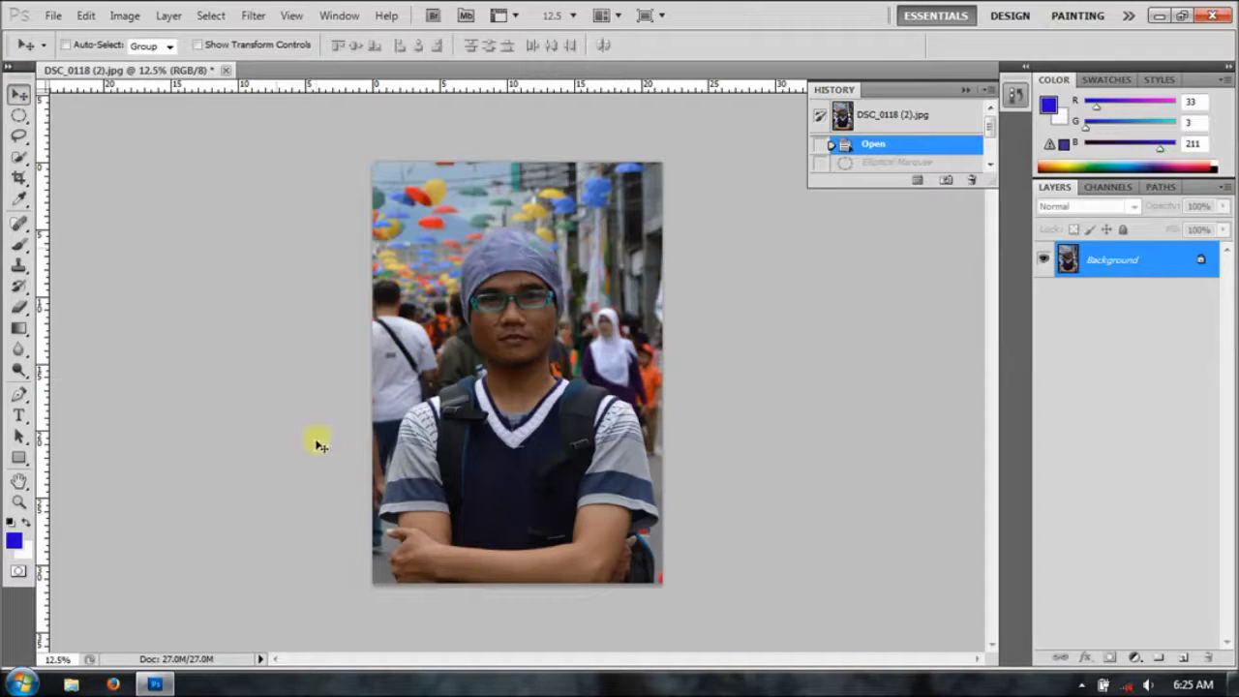
click(18, 501)
click(666, 293)
click(666, 293)
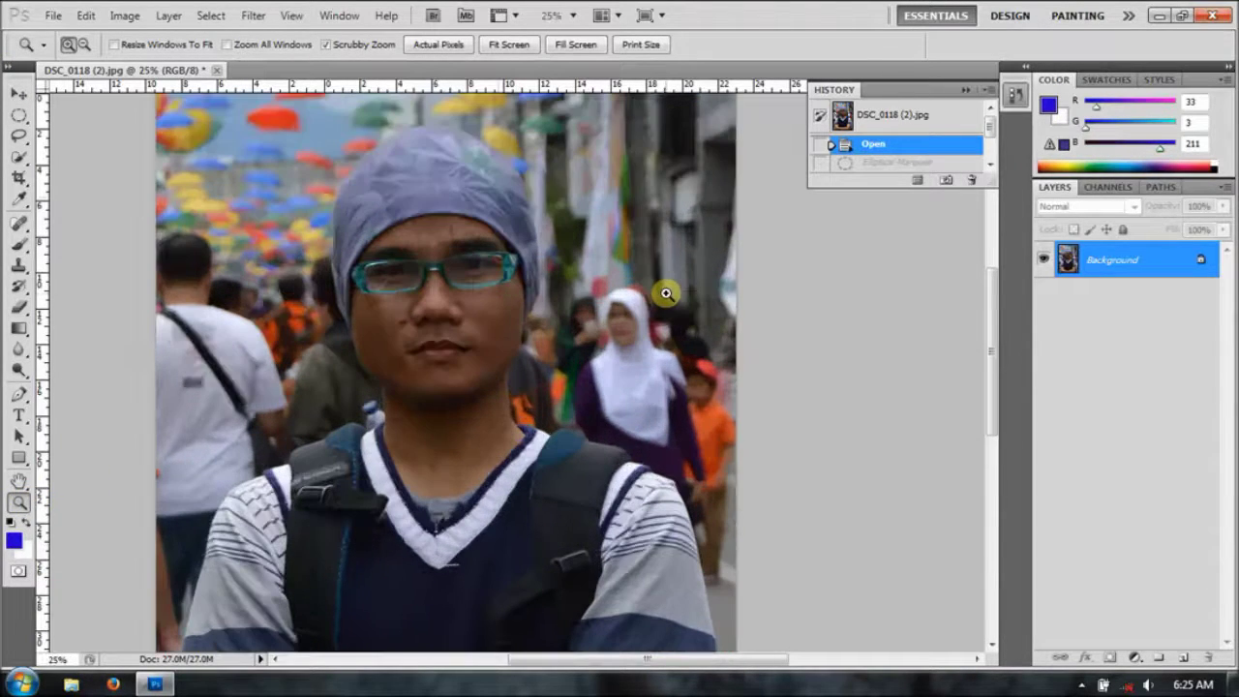
click(666, 293)
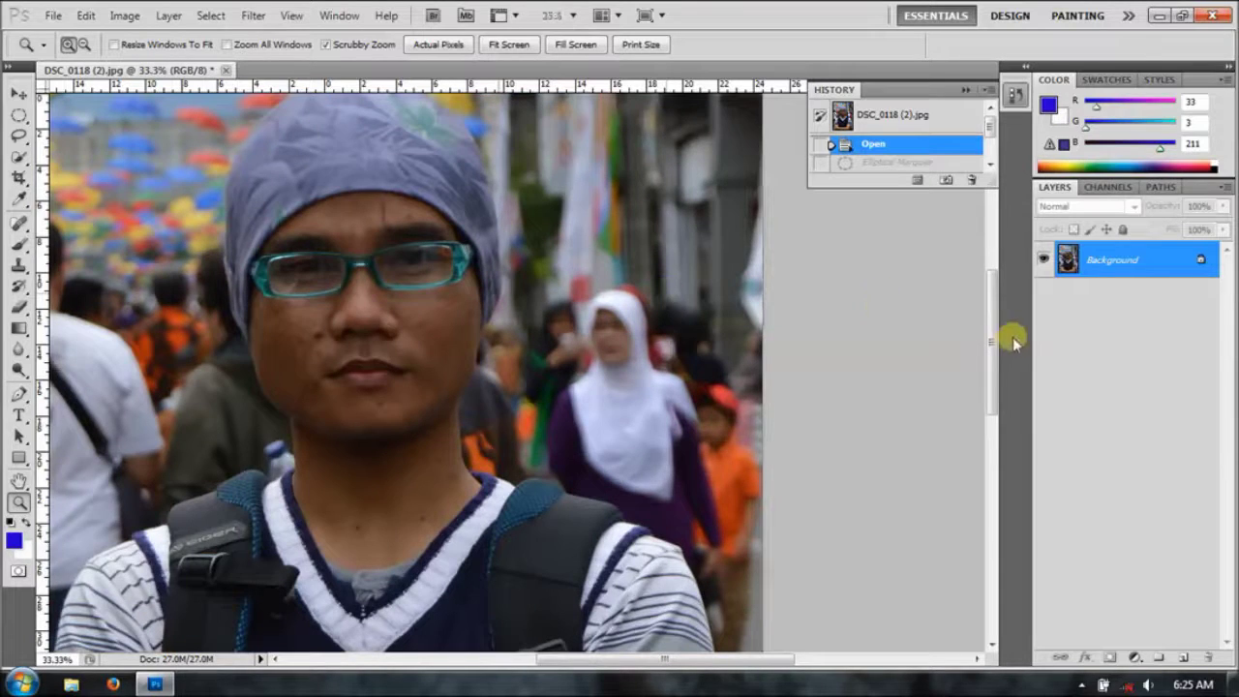
drag(997, 340, 1021, 436)
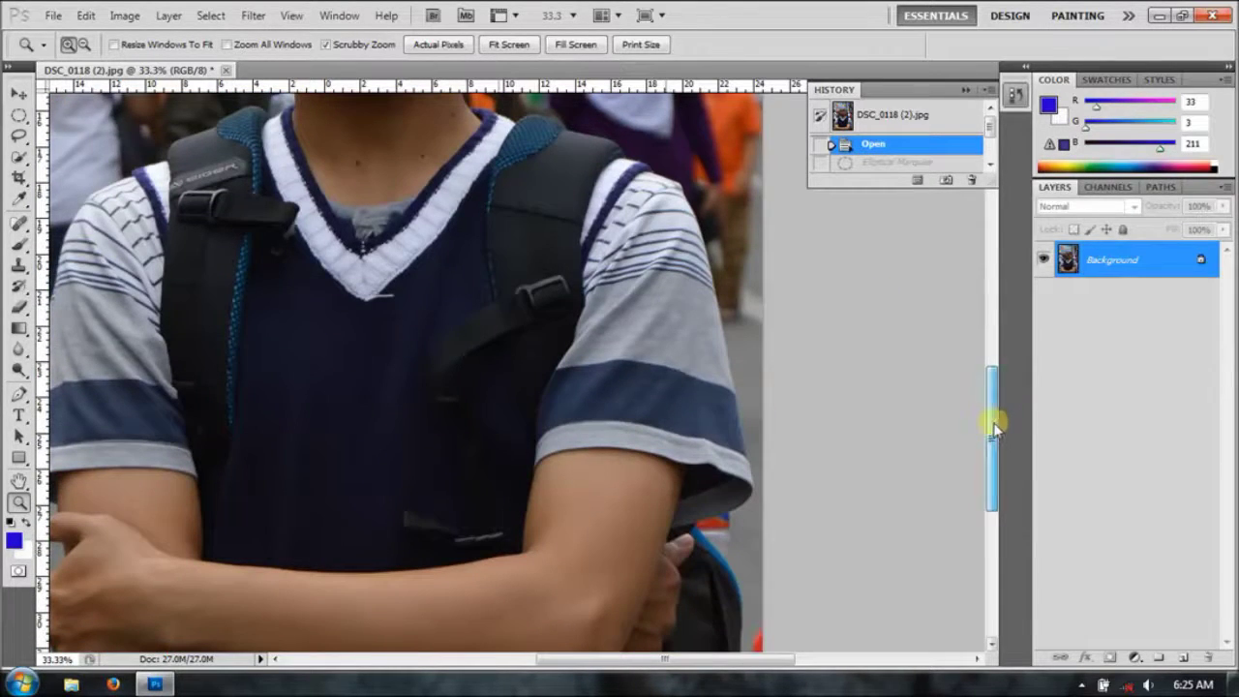
drag(991, 414, 991, 447)
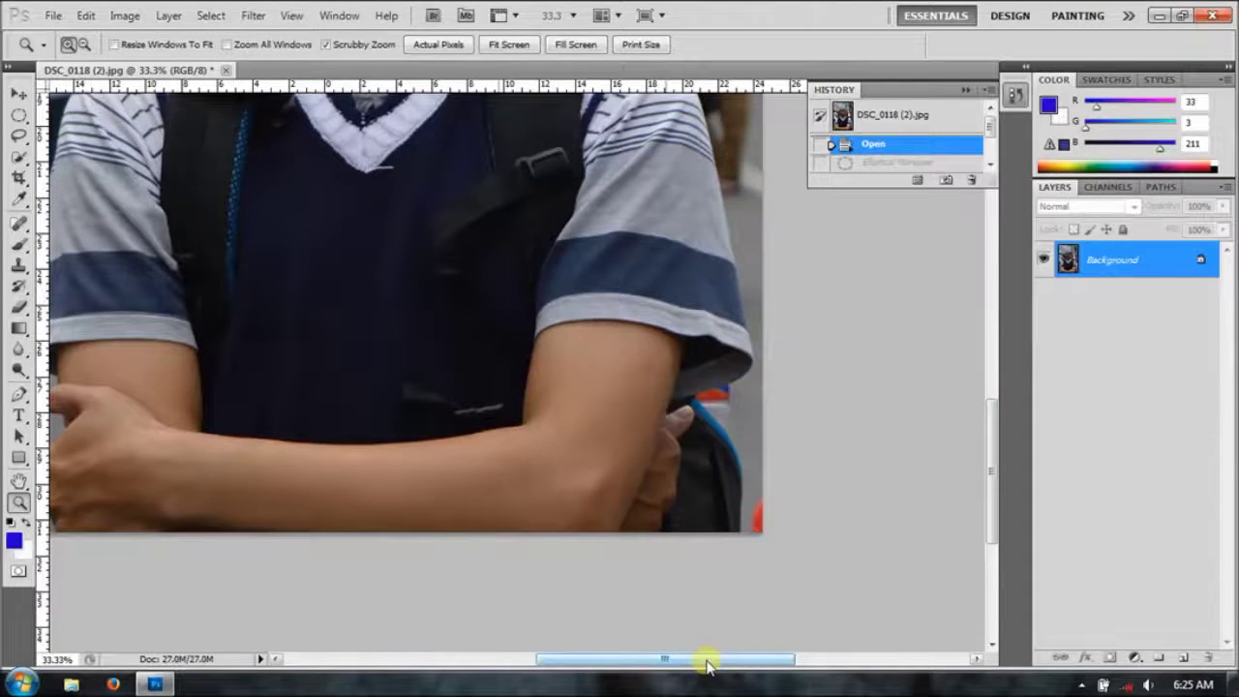
drag(708, 660, 661, 666)
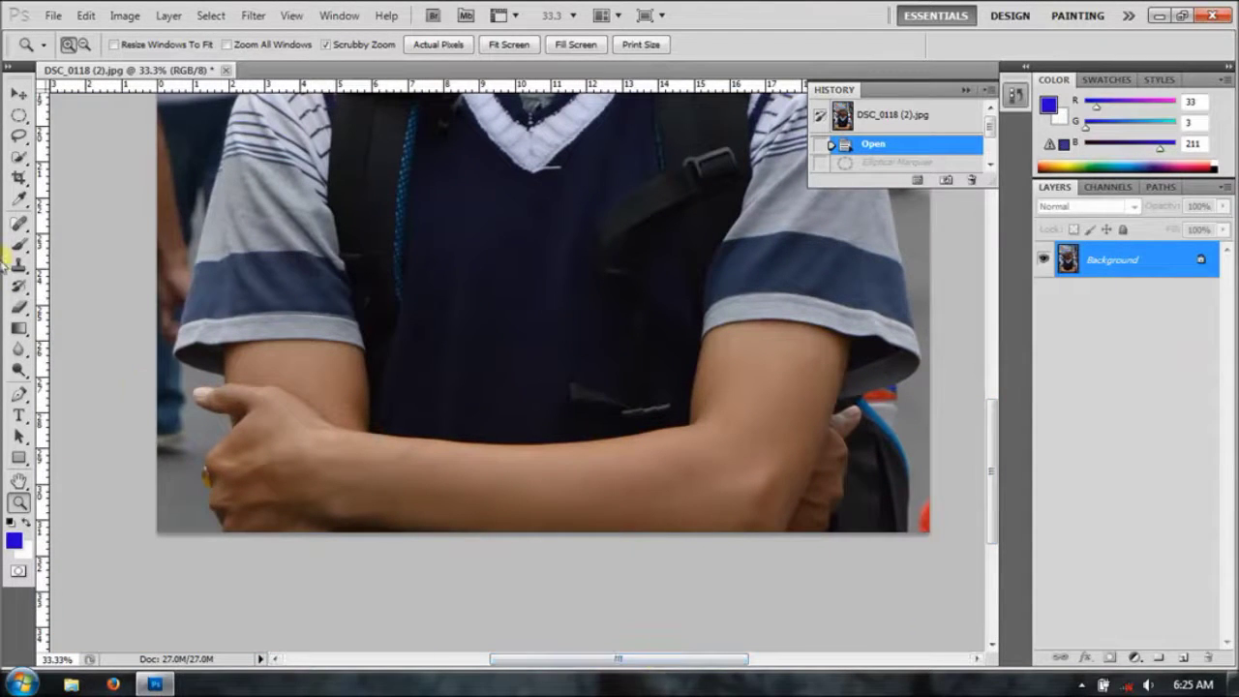
click(16, 137)
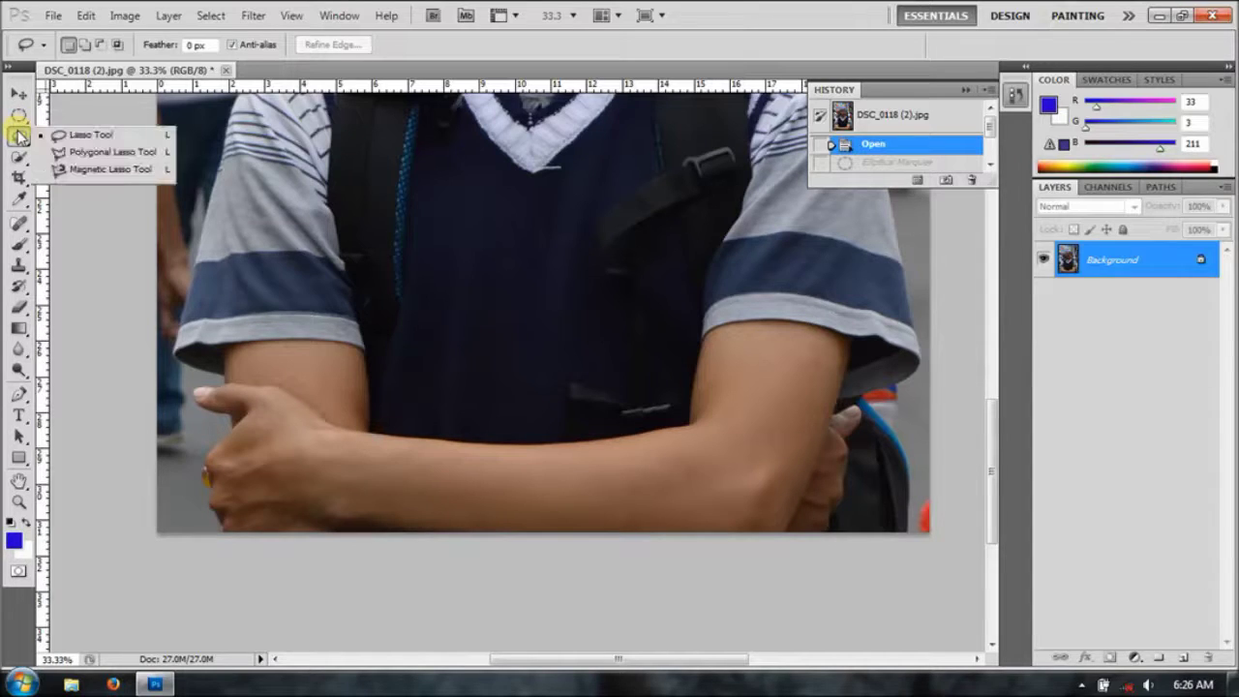
Step: Place Polygonal Lasso points from below the left hand, along the shoulder, to beside the neck
drag(18, 137, 60, 145)
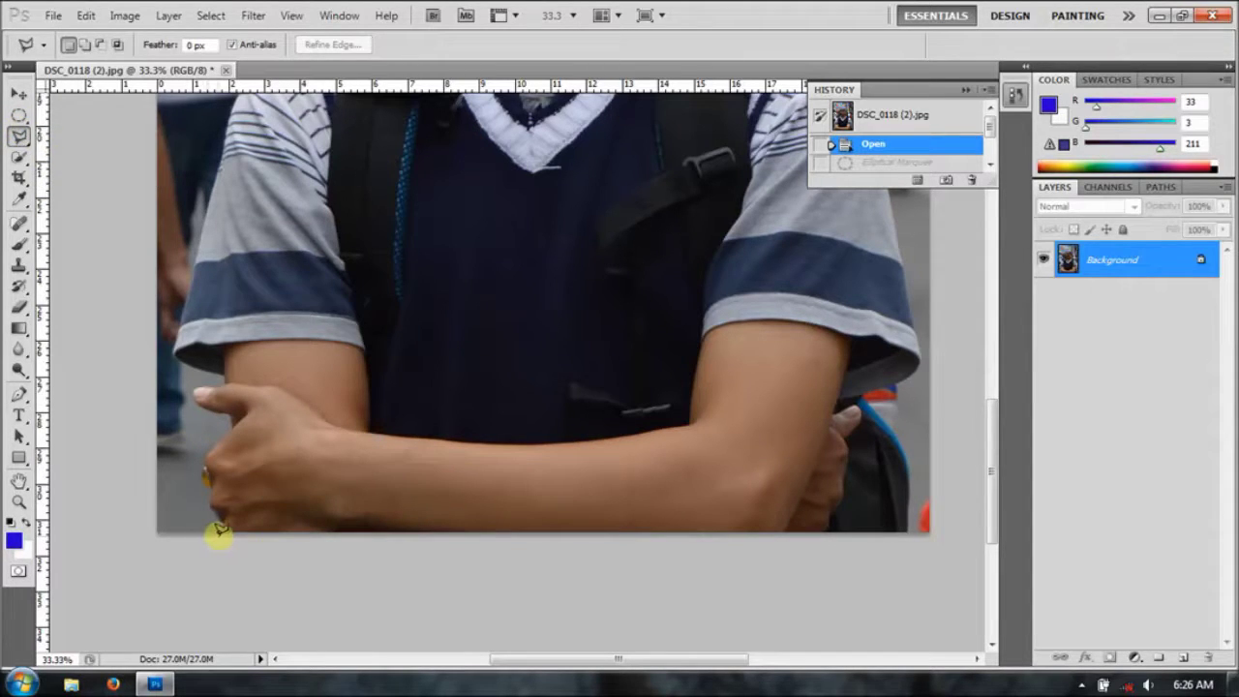
click(219, 515)
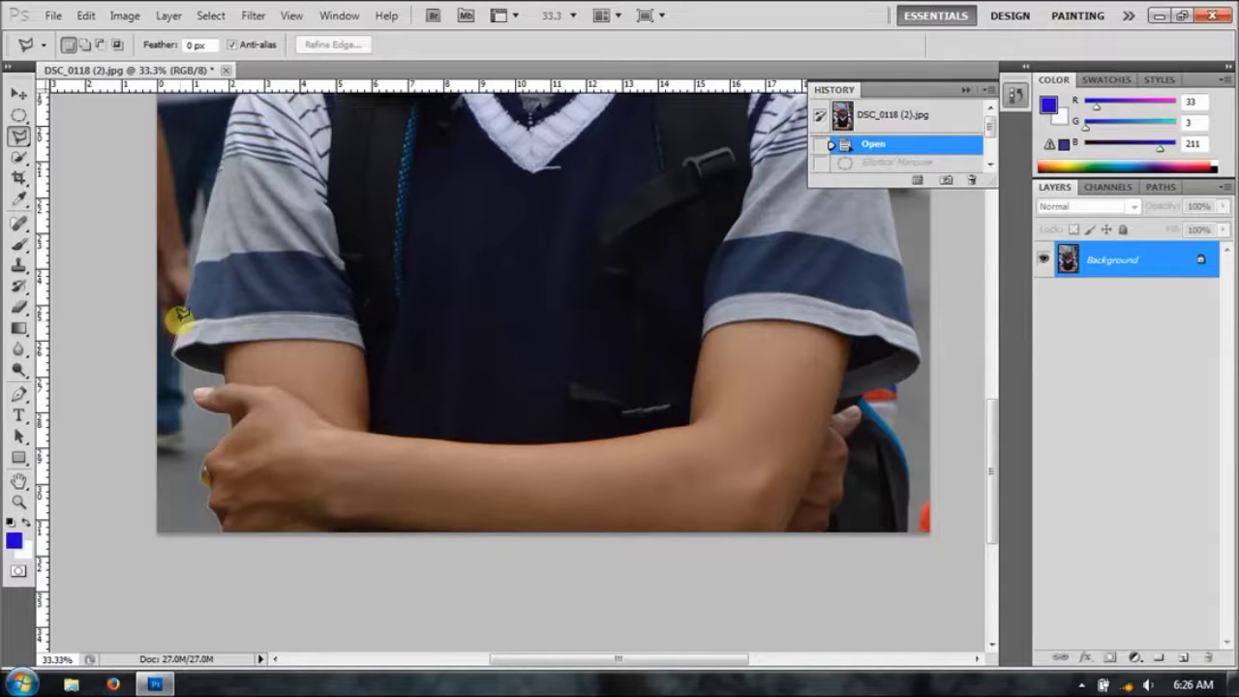
scroll(189, 324, up, 2)
scroll(208, 344, up, 3)
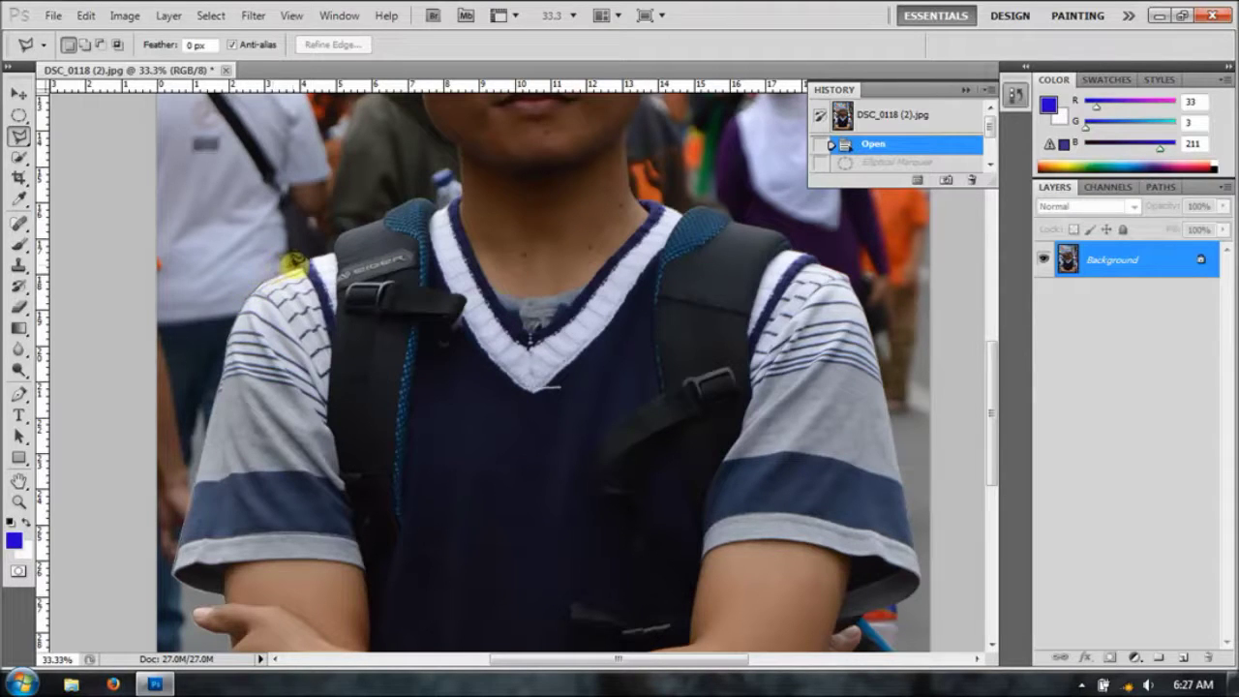
click(298, 258)
click(306, 253)
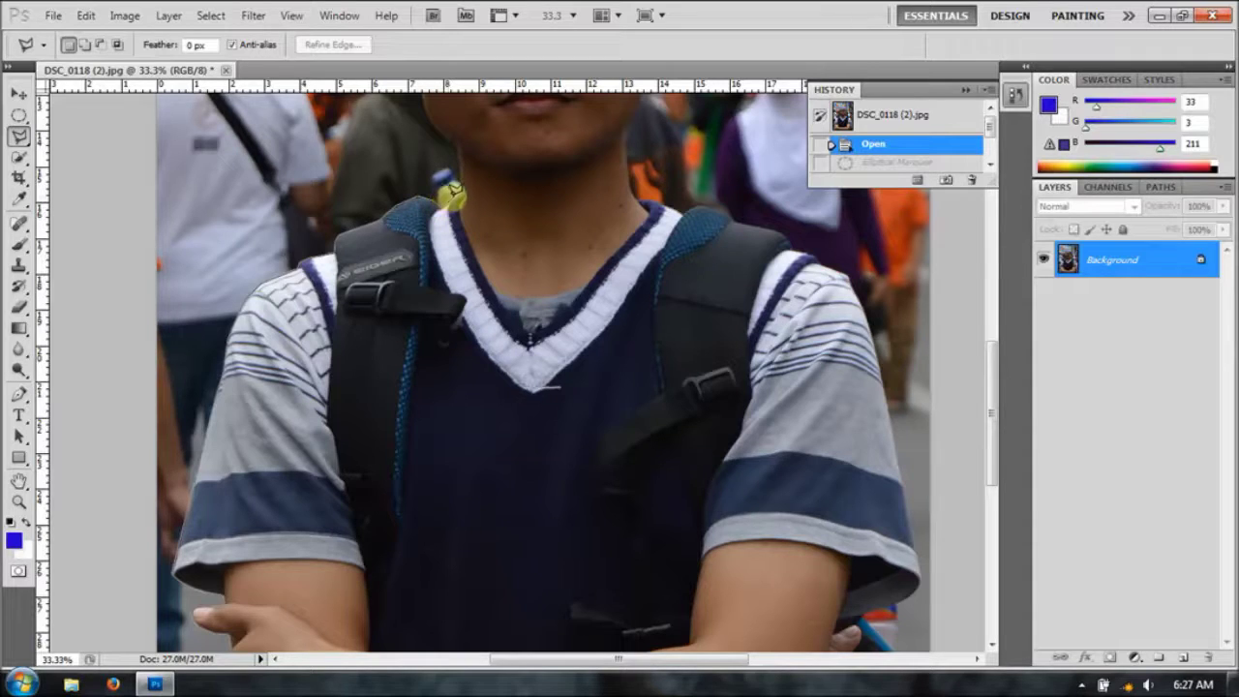
click(460, 183)
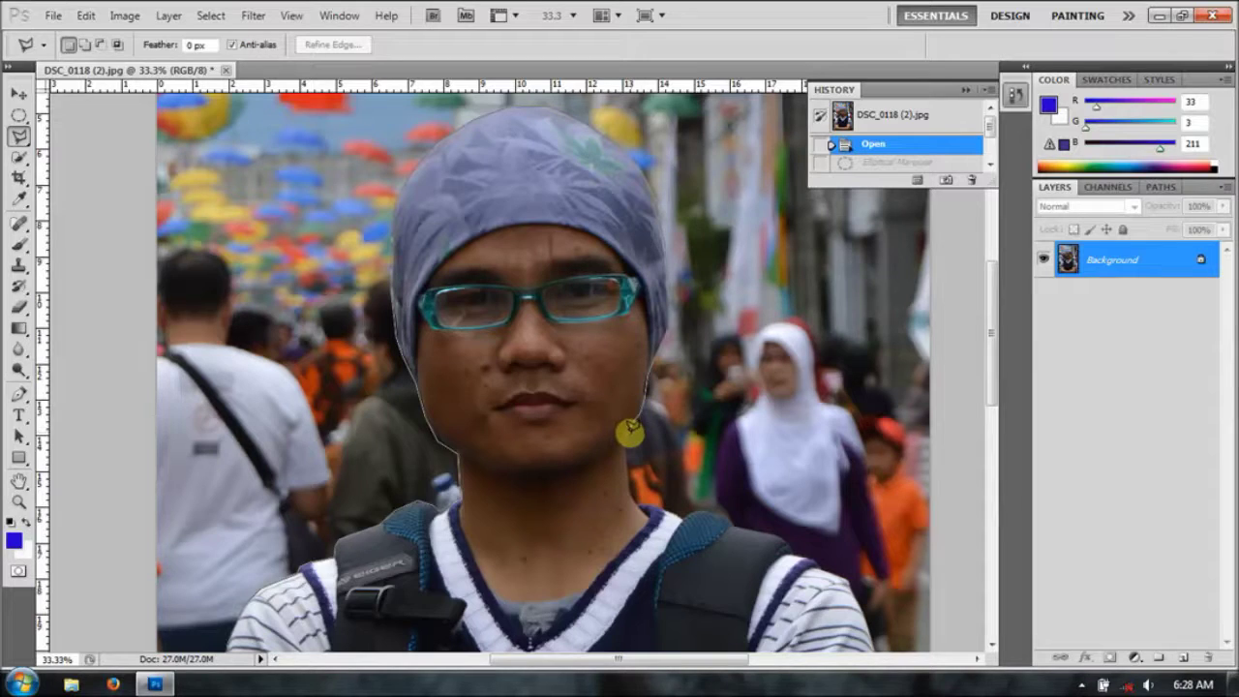
Step: Add lasso points along the right jaw and arm to the bottom-right corner, then close the outline
click(626, 430)
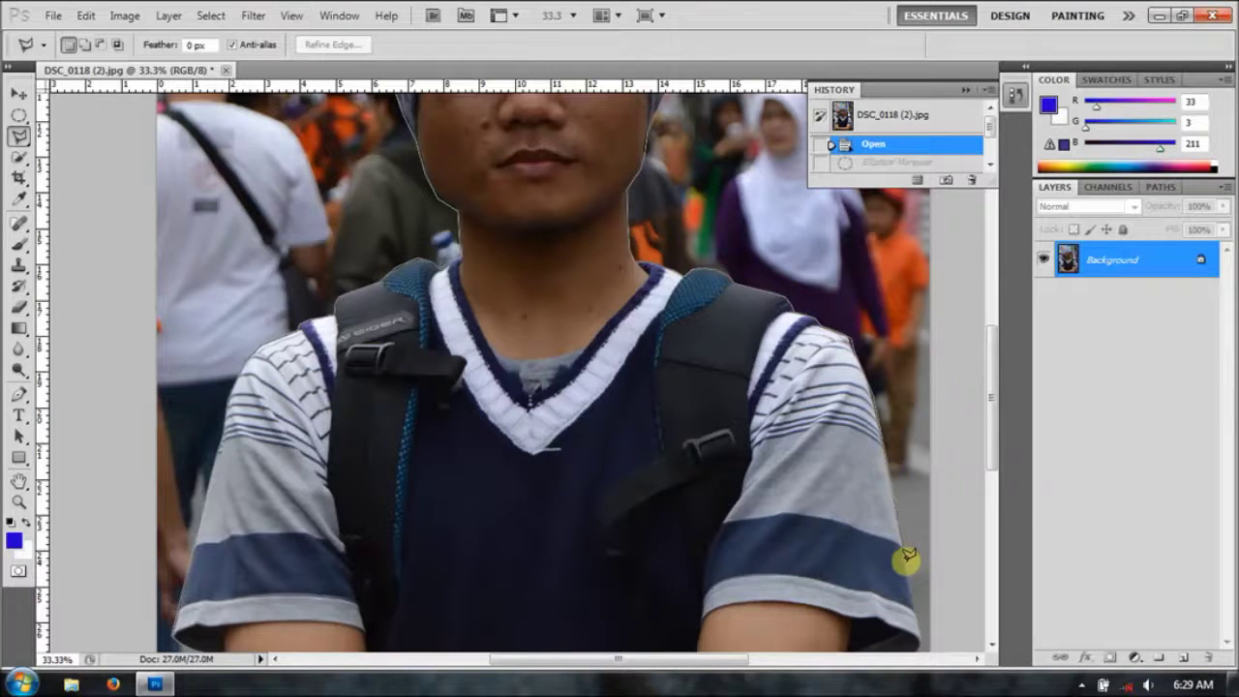
drag(929, 629, 927, 443)
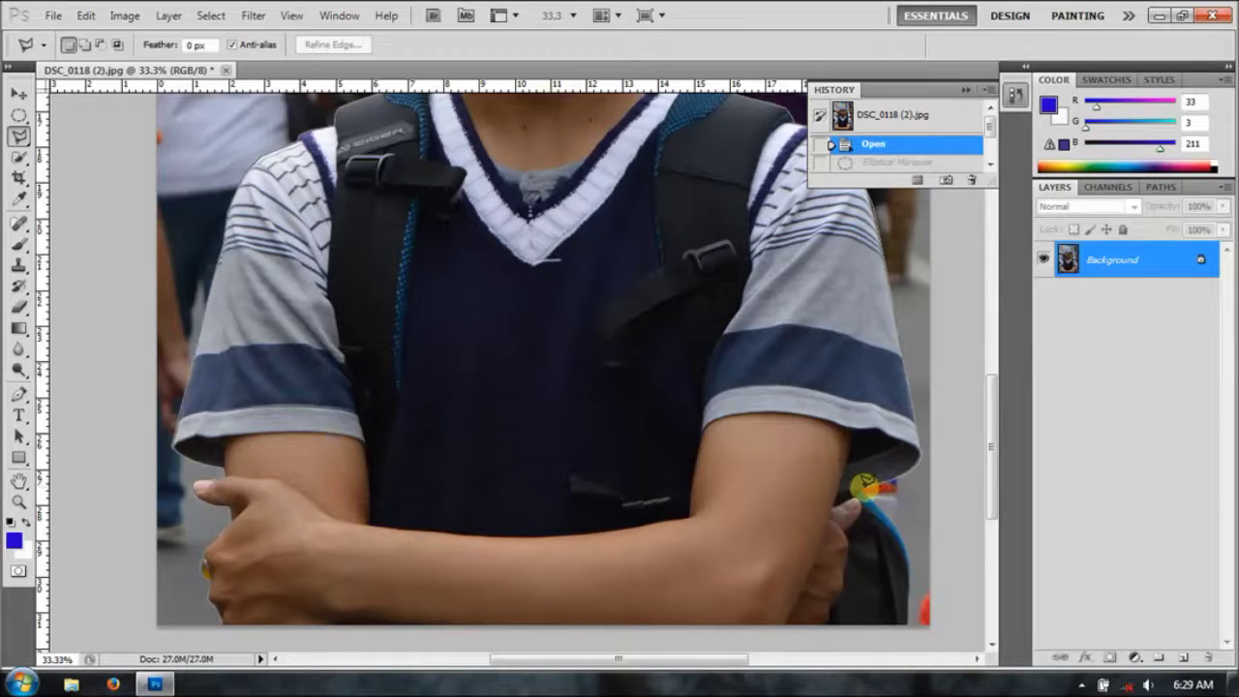
click(878, 496)
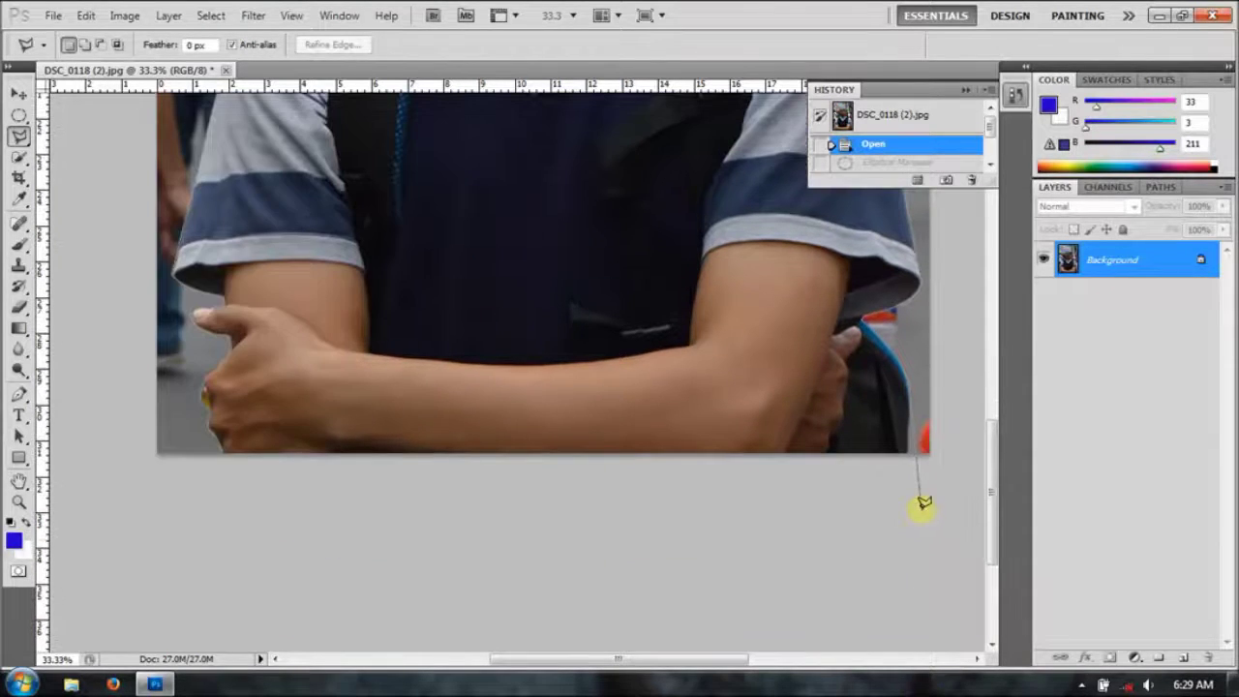
click(900, 455)
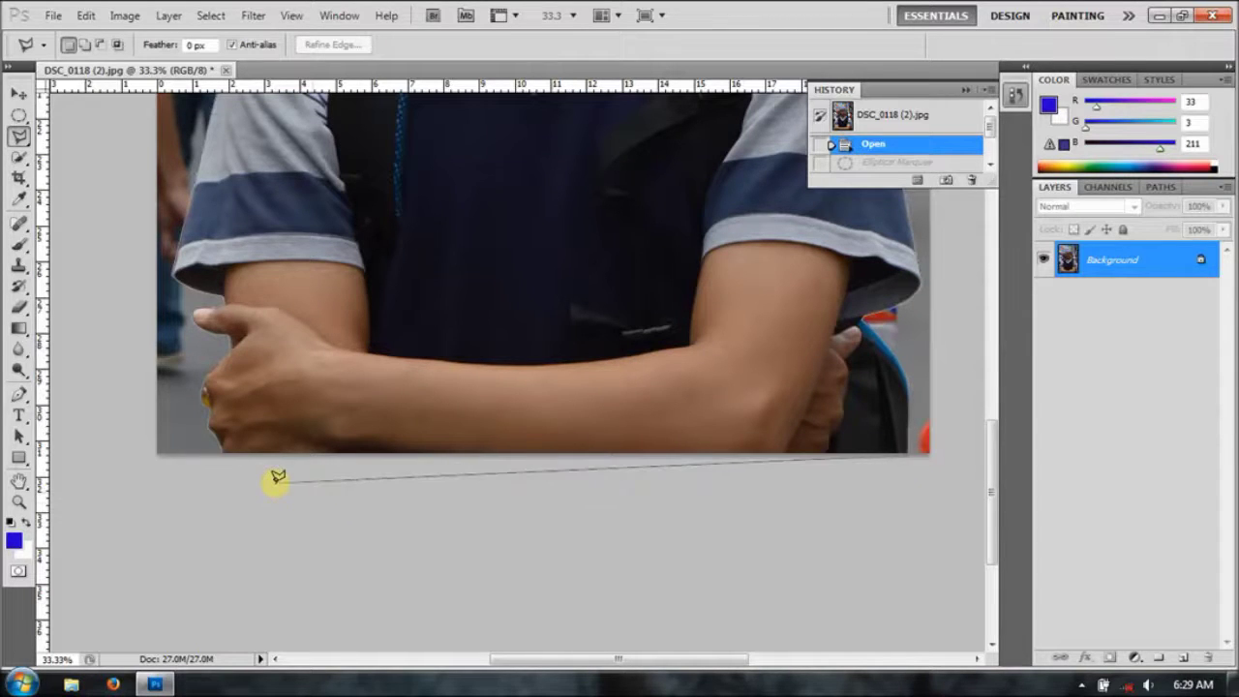
double_click(222, 451)
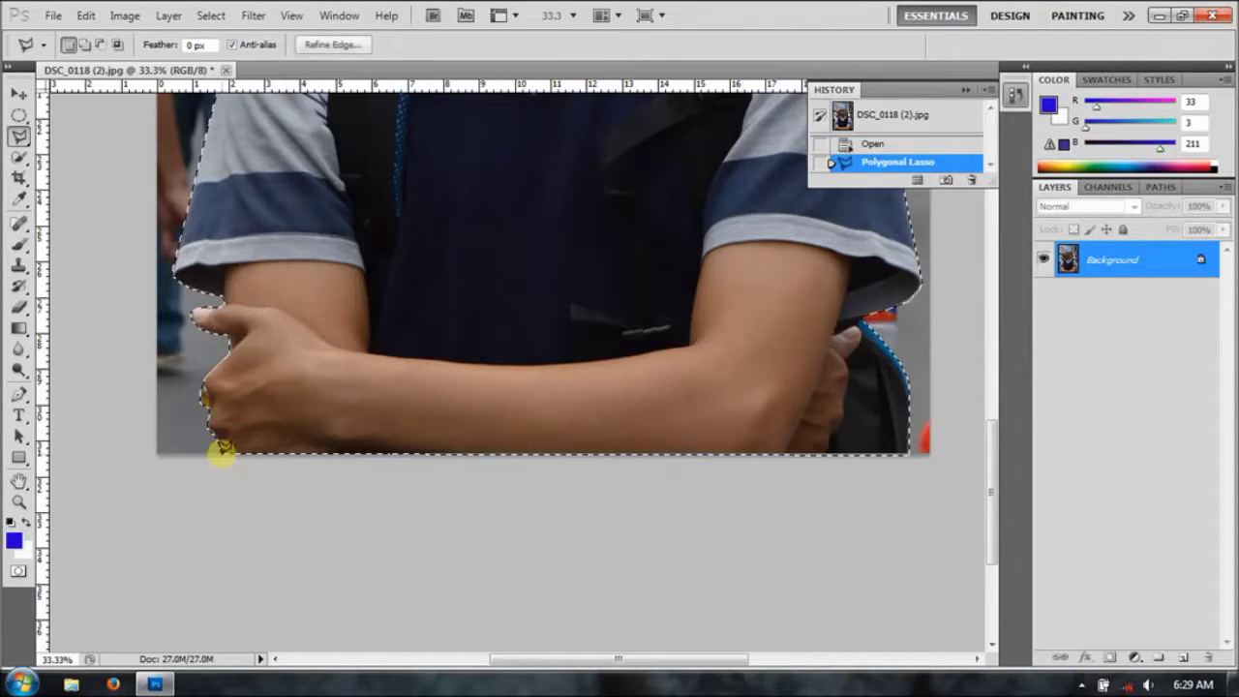
Step: Fit the photo to the window and trial-erase the chest and shirt inside the selection
click(18, 501)
click(509, 44)
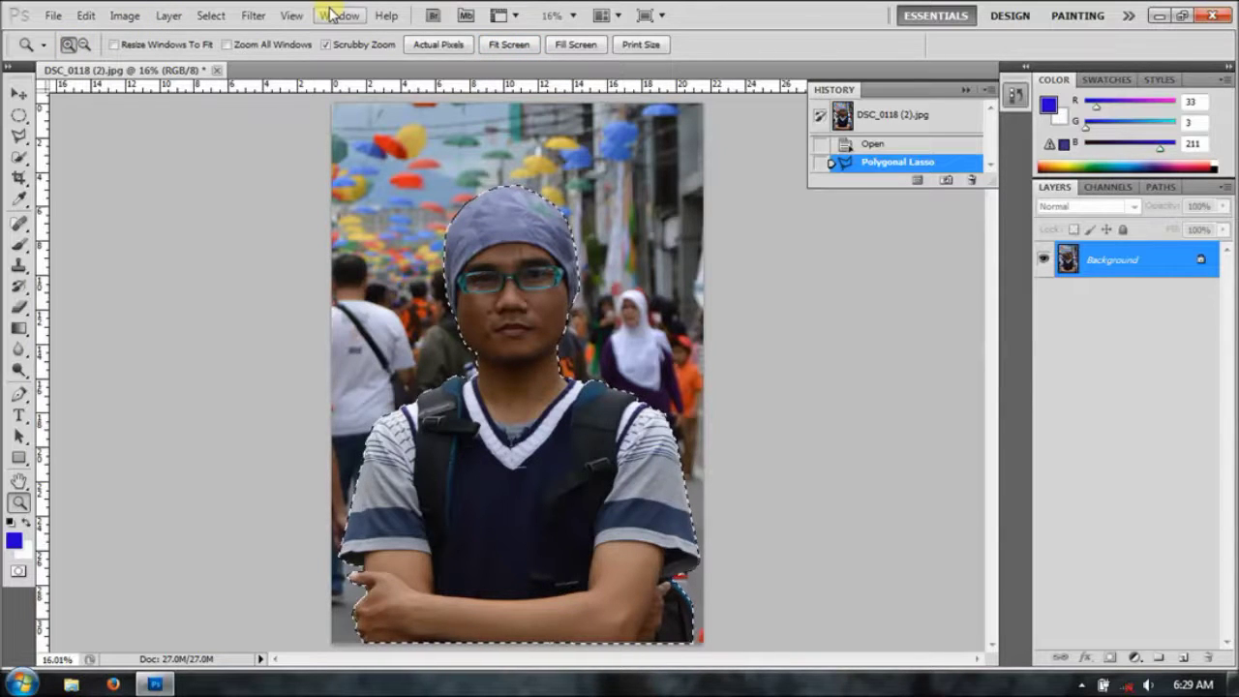
click(21, 315)
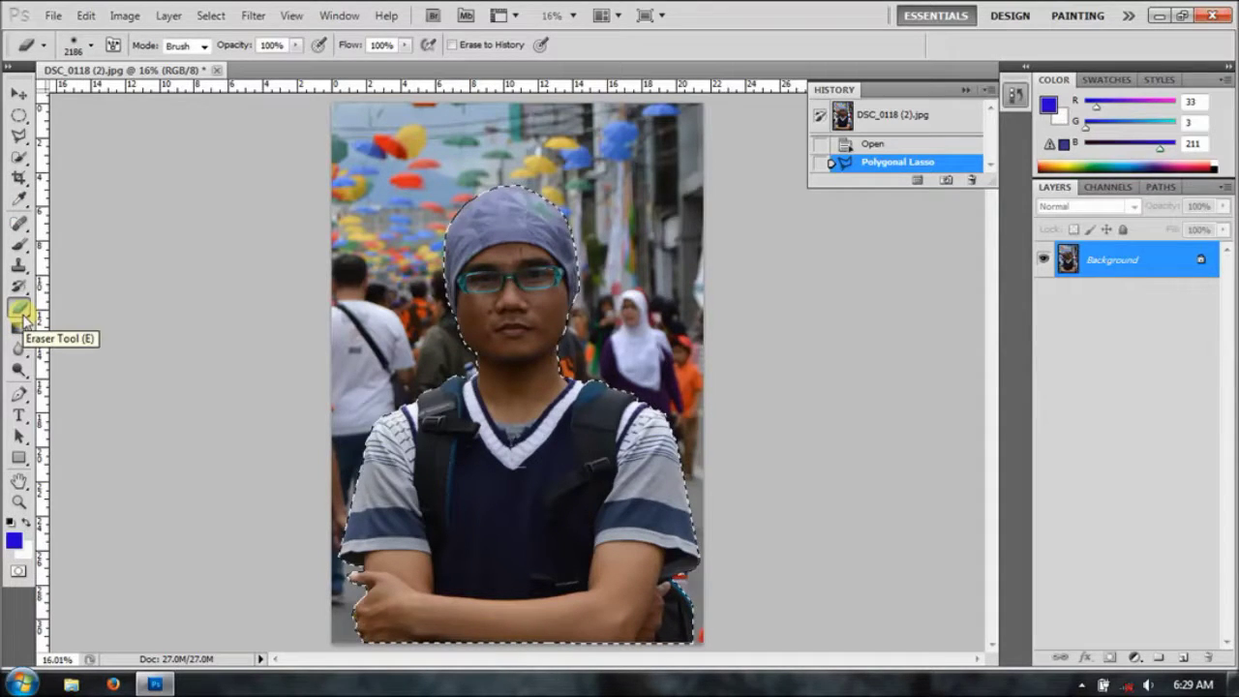
right_click(23, 318)
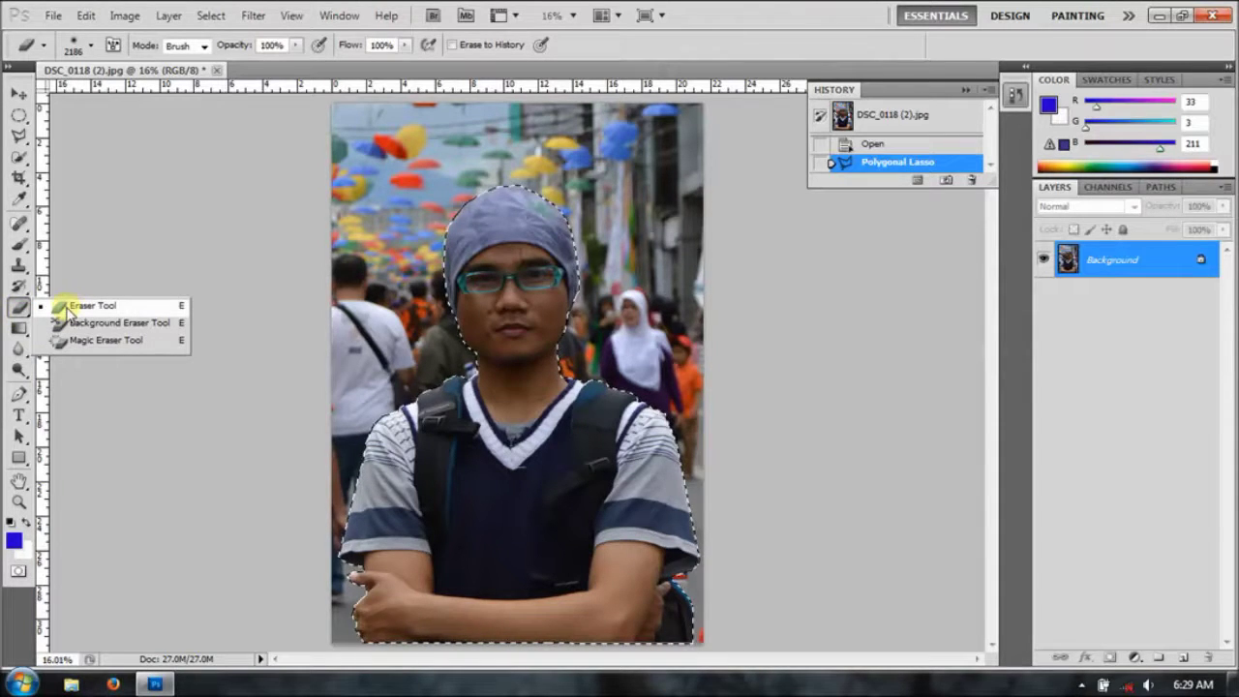
click(66, 305)
mouse_move(581, 396)
mouse_down()
mouse_move(505, 371)
mouse_move(389, 554)
mouse_move(321, 609)
mouse_move(628, 594)
mouse_move(567, 584)
mouse_move(702, 601)
mouse_up()
mouse_move(644, 516)
mouse_down()
mouse_move(683, 512)
mouse_move(680, 473)
mouse_move(652, 567)
mouse_move(620, 525)
mouse_up()
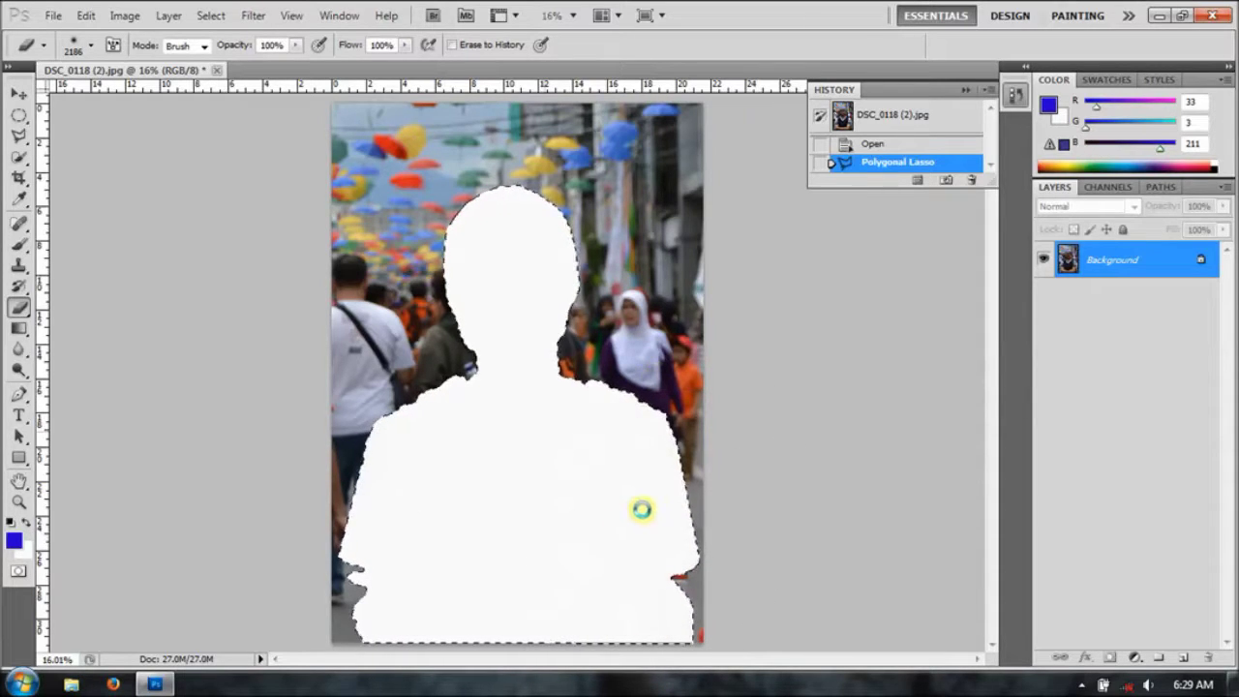
drag(637, 461, 646, 459)
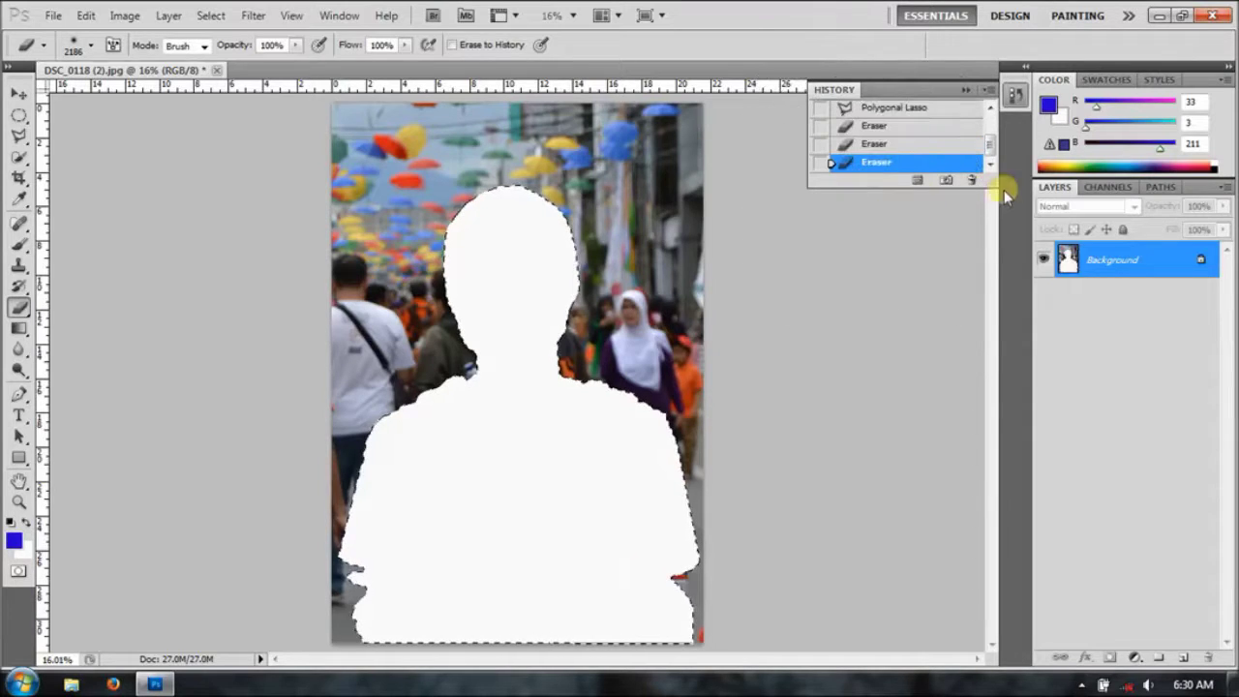
Step: Step back through History to just after the Polygonal Lasso selection
click(903, 147)
click(898, 129)
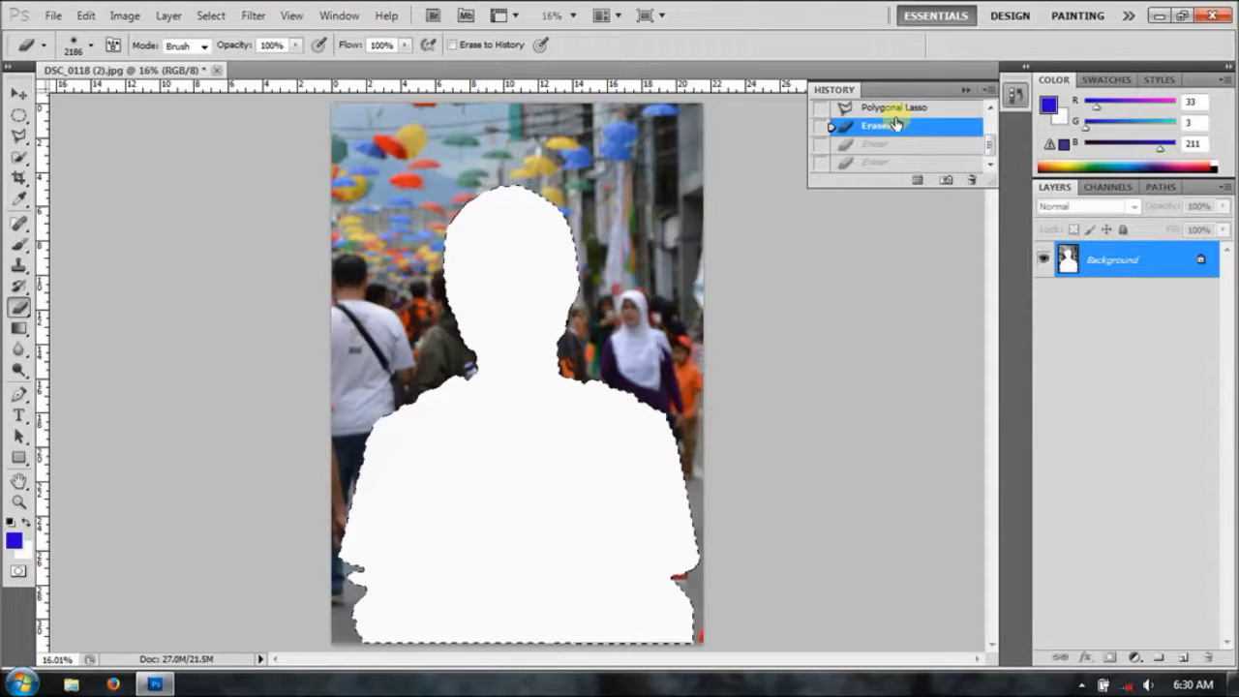
click(894, 109)
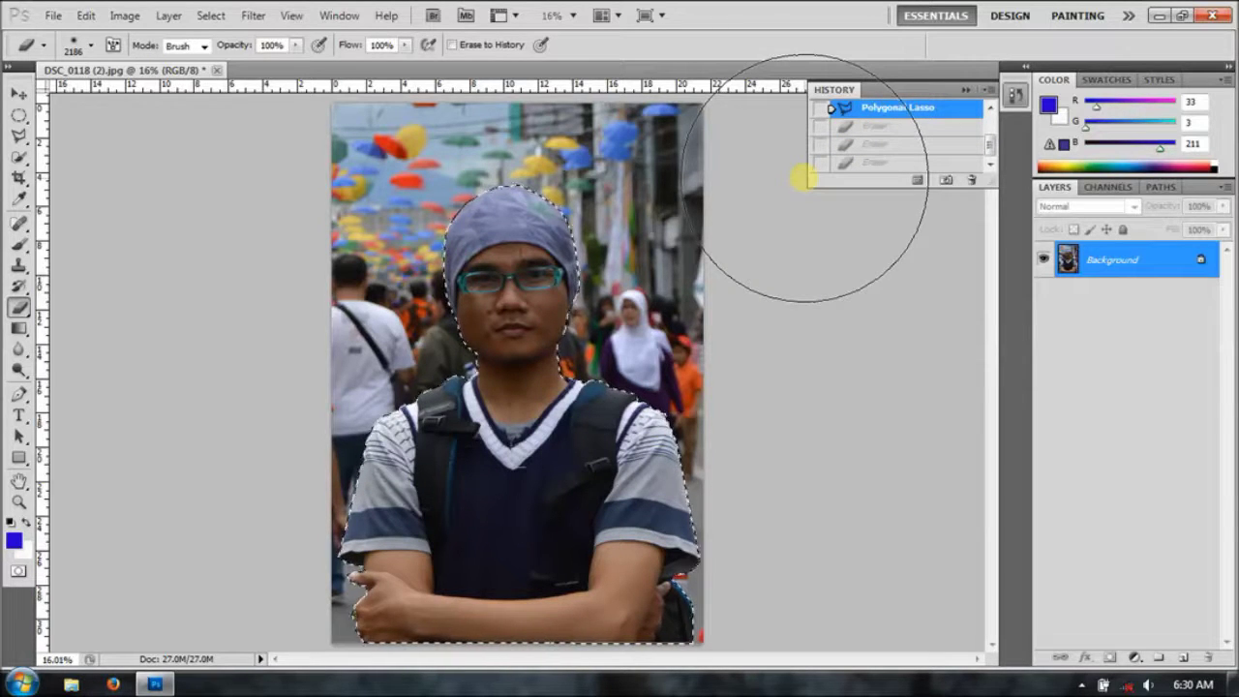
click(209, 17)
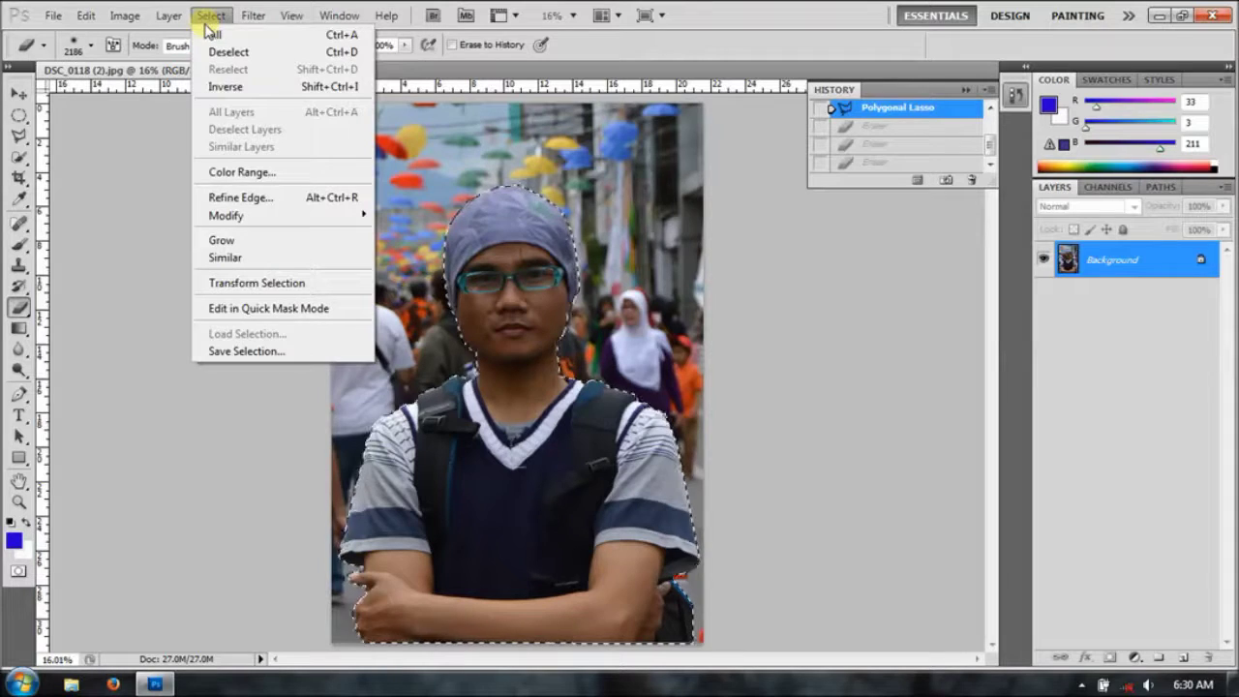
Step: Invert the selection and erase the street background around the man to white
click(225, 86)
mouse_move(631, 428)
mouse_down()
mouse_move(441, 229)
mouse_move(429, 528)
mouse_move(359, 493)
mouse_move(514, 577)
mouse_move(661, 614)
mouse_move(552, 514)
mouse_move(635, 116)
mouse_move(613, 83)
mouse_move(644, 174)
mouse_up()
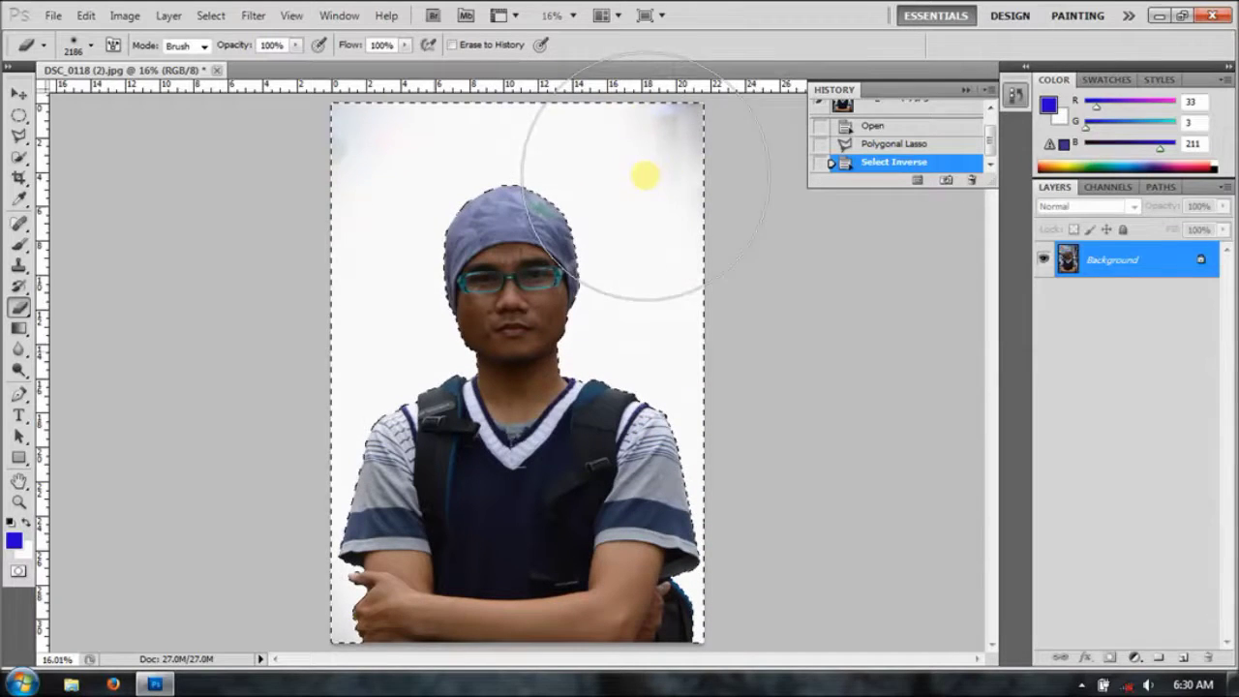
key(ctrl+shift+i)
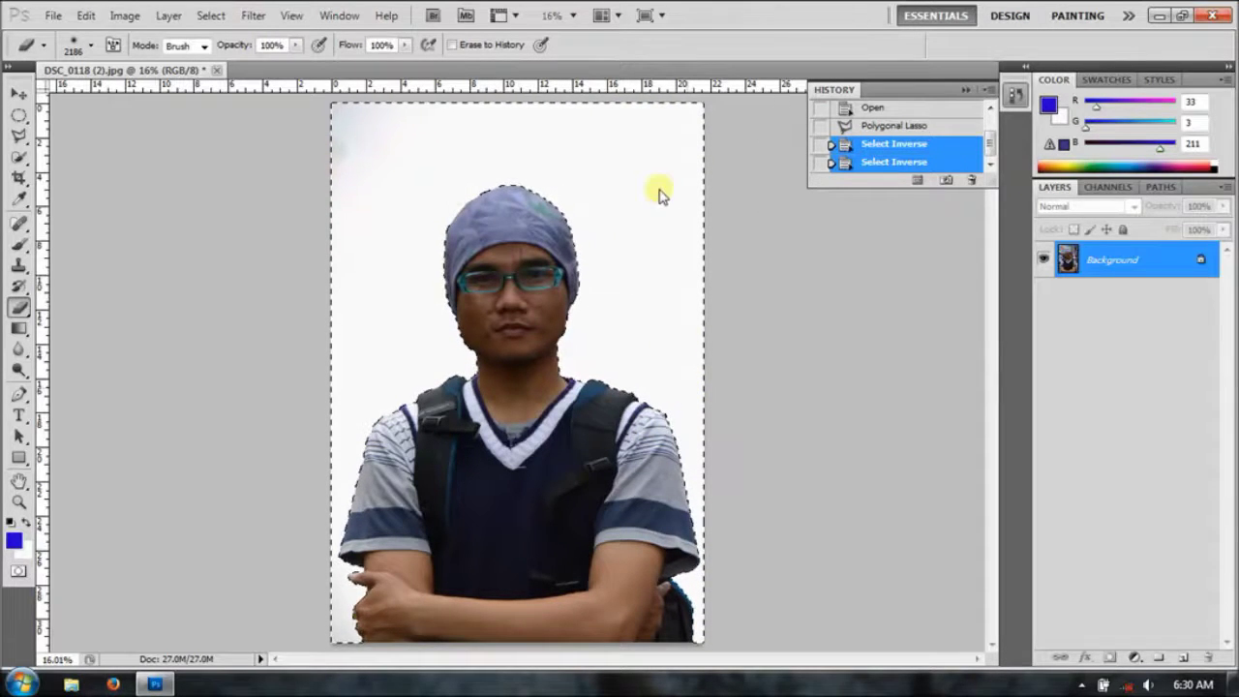
mouse_move(651, 234)
mouse_down()
mouse_move(589, 165)
mouse_move(355, 194)
mouse_move(356, 174)
mouse_move(413, 200)
mouse_move(420, 564)
mouse_move(434, 570)
mouse_move(486, 448)
mouse_up()
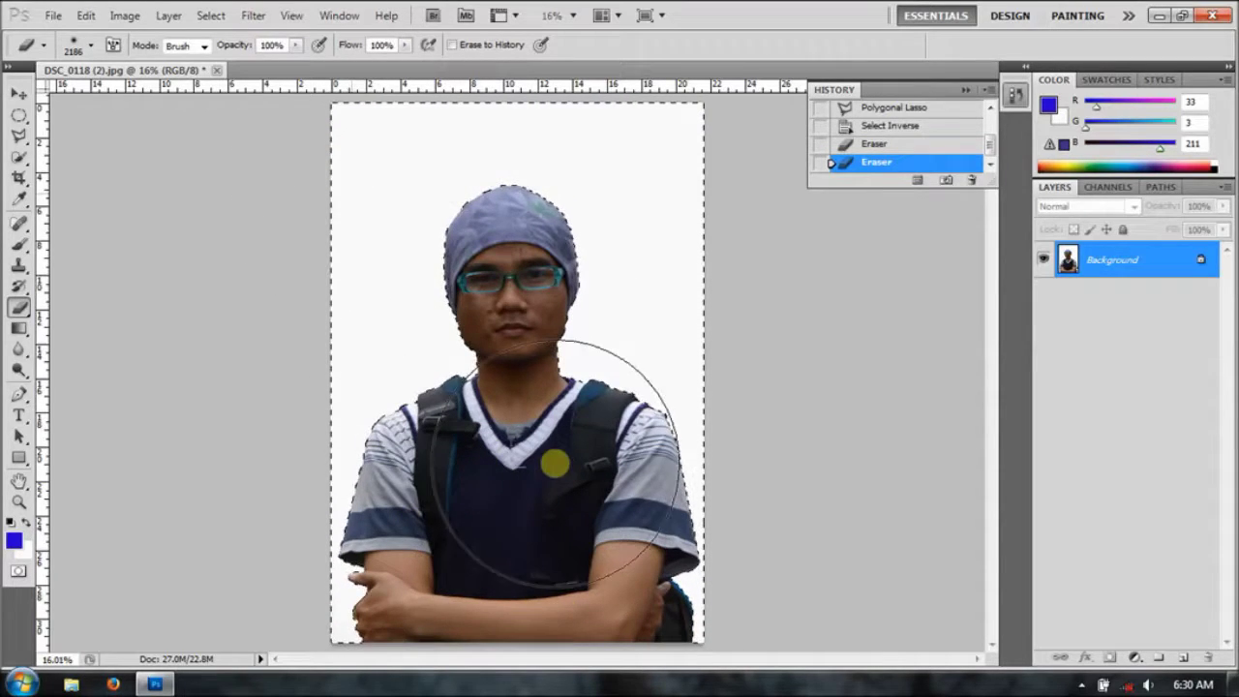
click(547, 438)
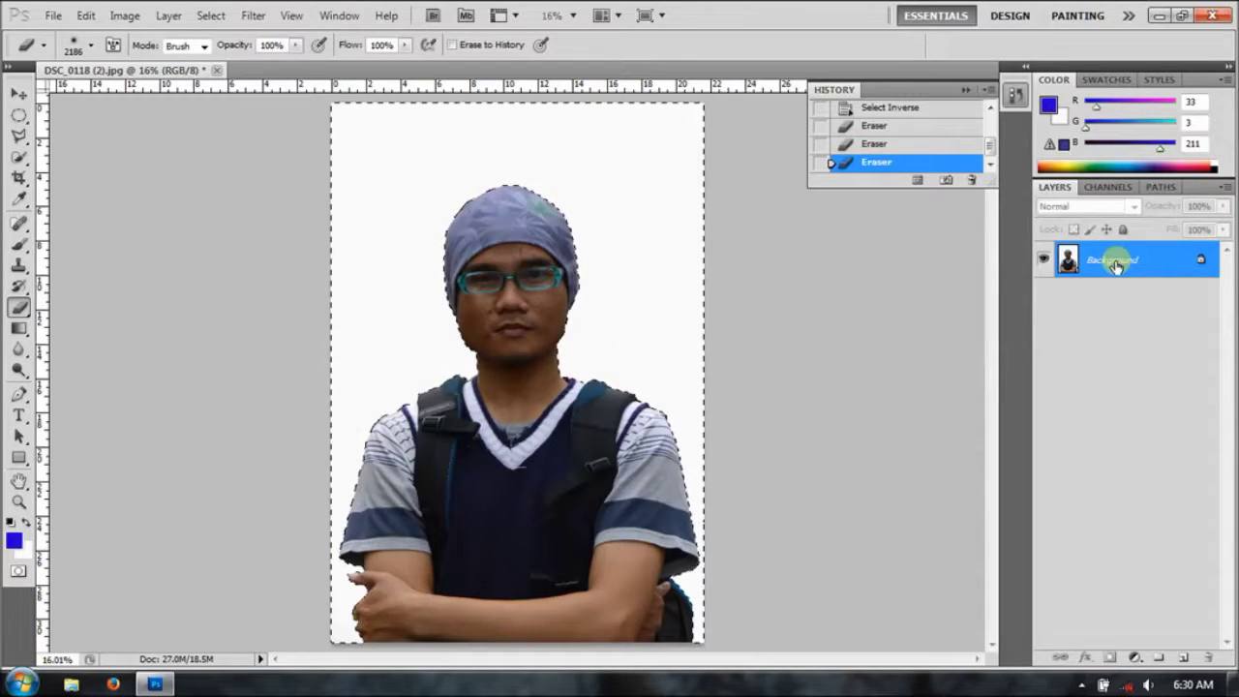
Step: Copy the selection to a new layer with Layer via Copy, then undo it
click(169, 16)
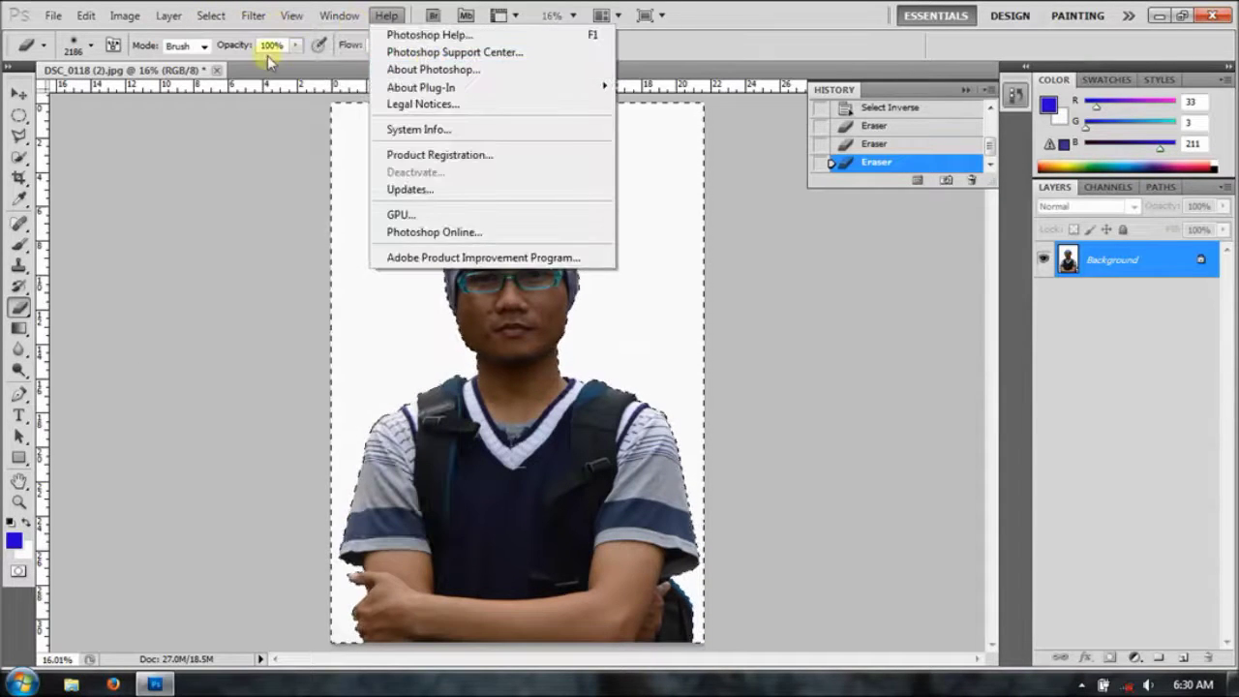
mouse_move(179, 35)
click(443, 114)
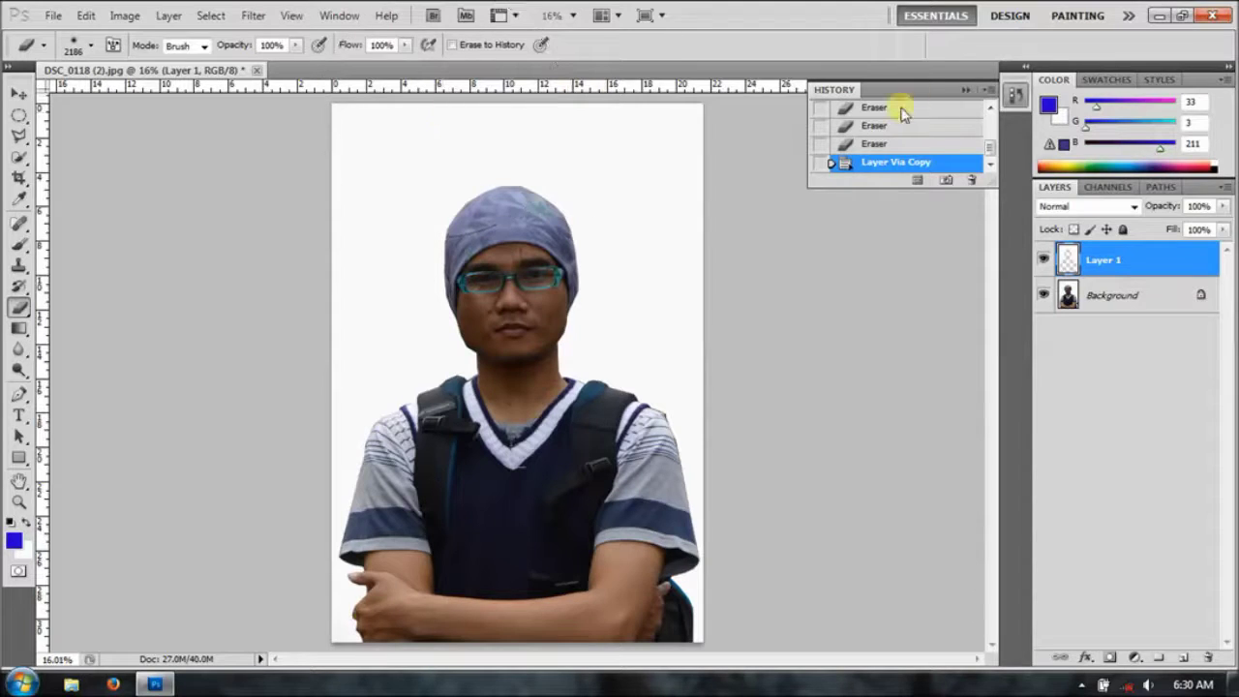
click(872, 146)
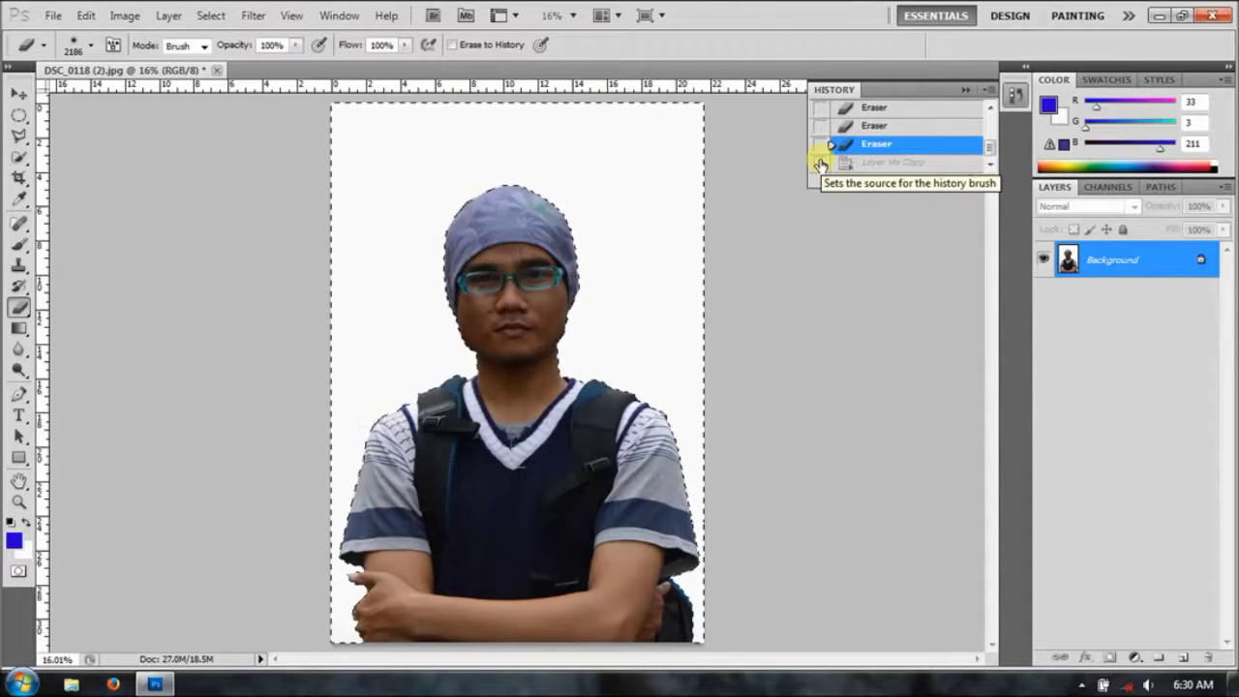
click(523, 140)
Step: Step back through History to the state with only the man lasso-selected
click(875, 127)
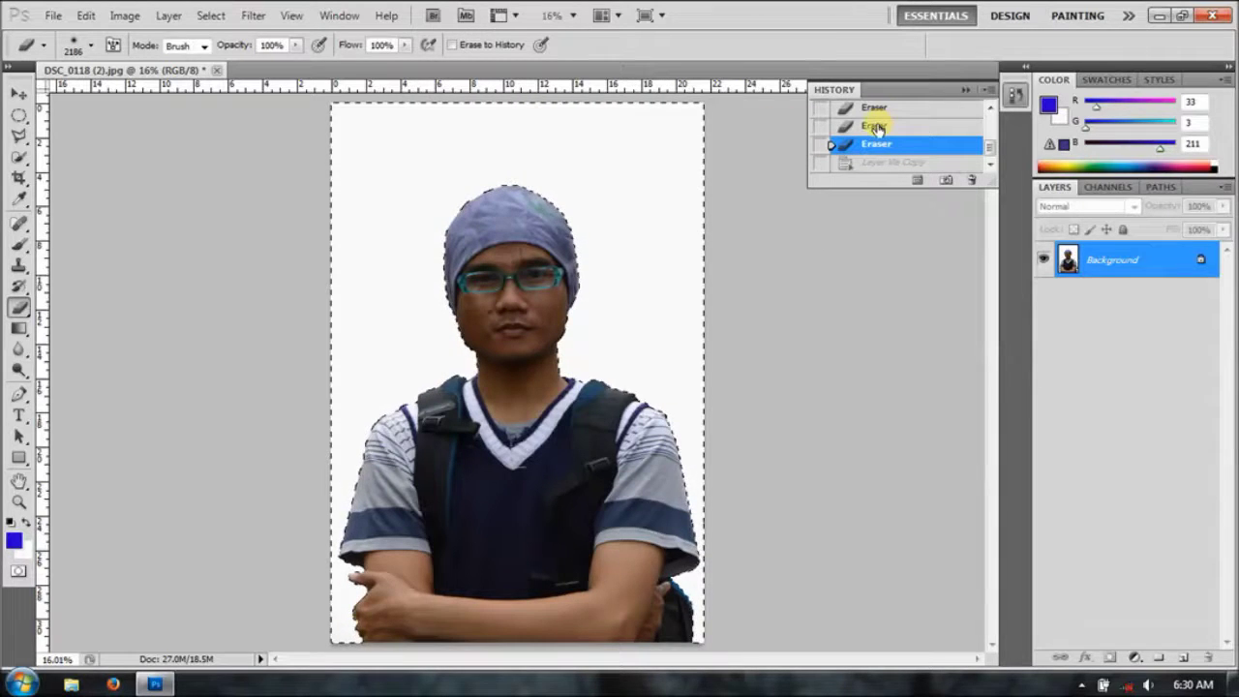
click(875, 108)
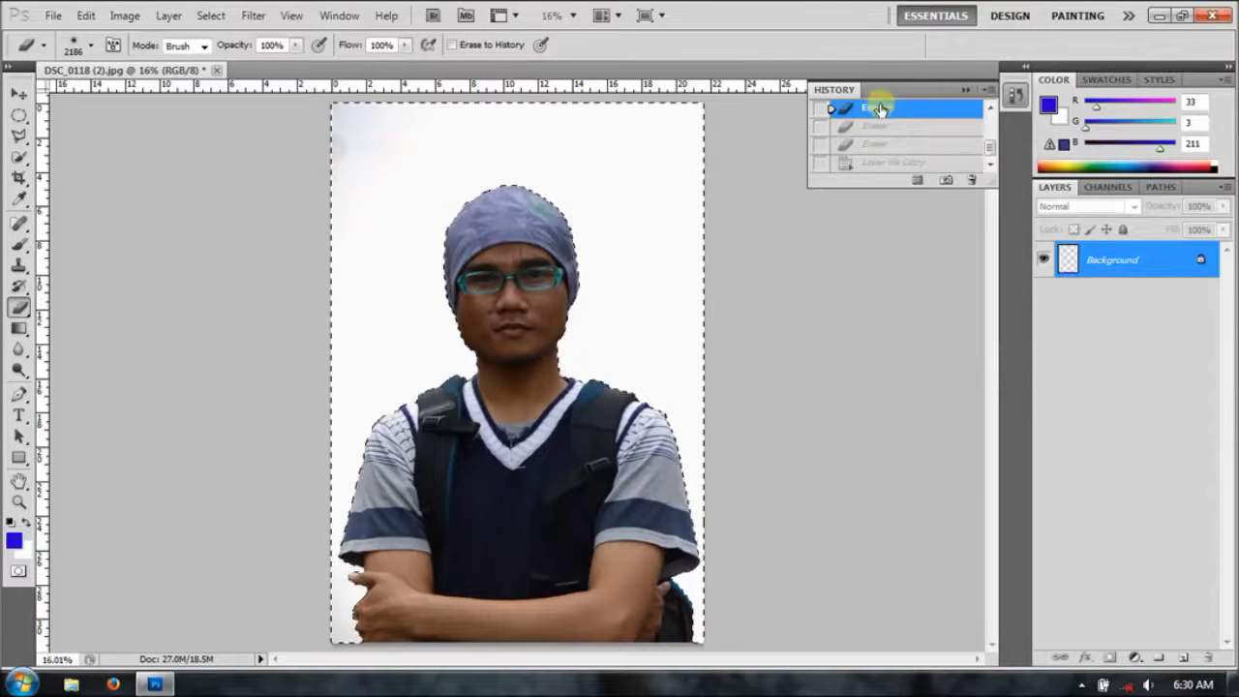
click(988, 111)
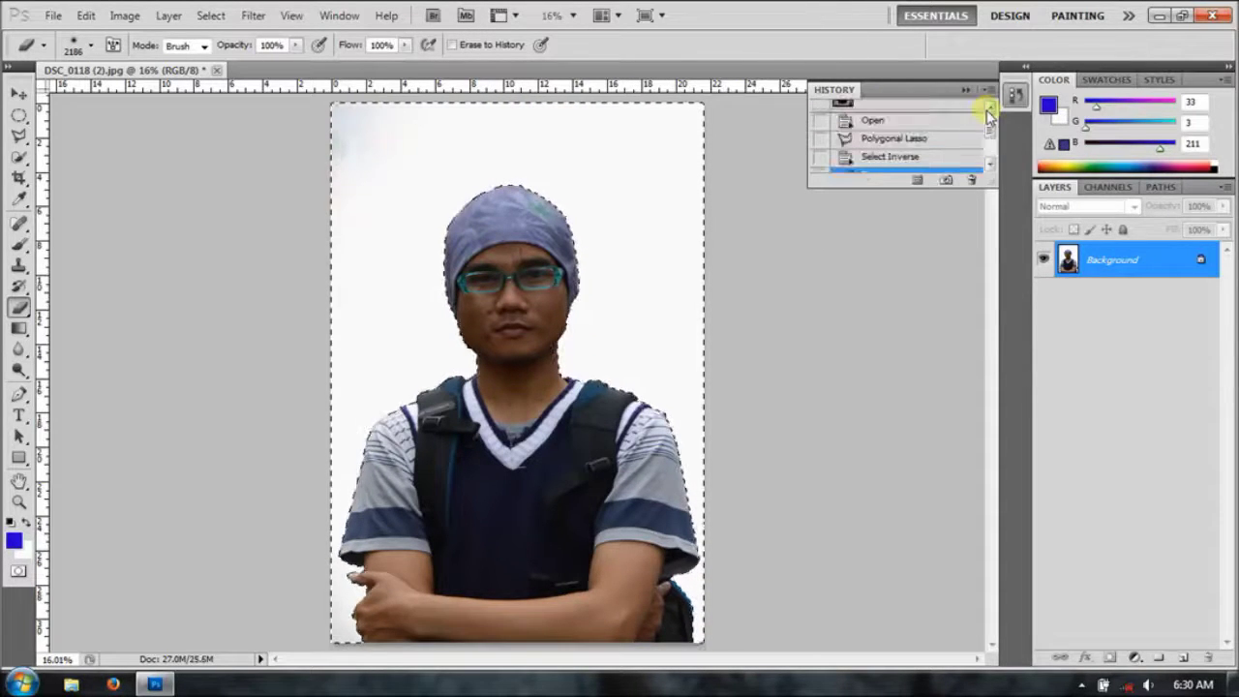
click(875, 159)
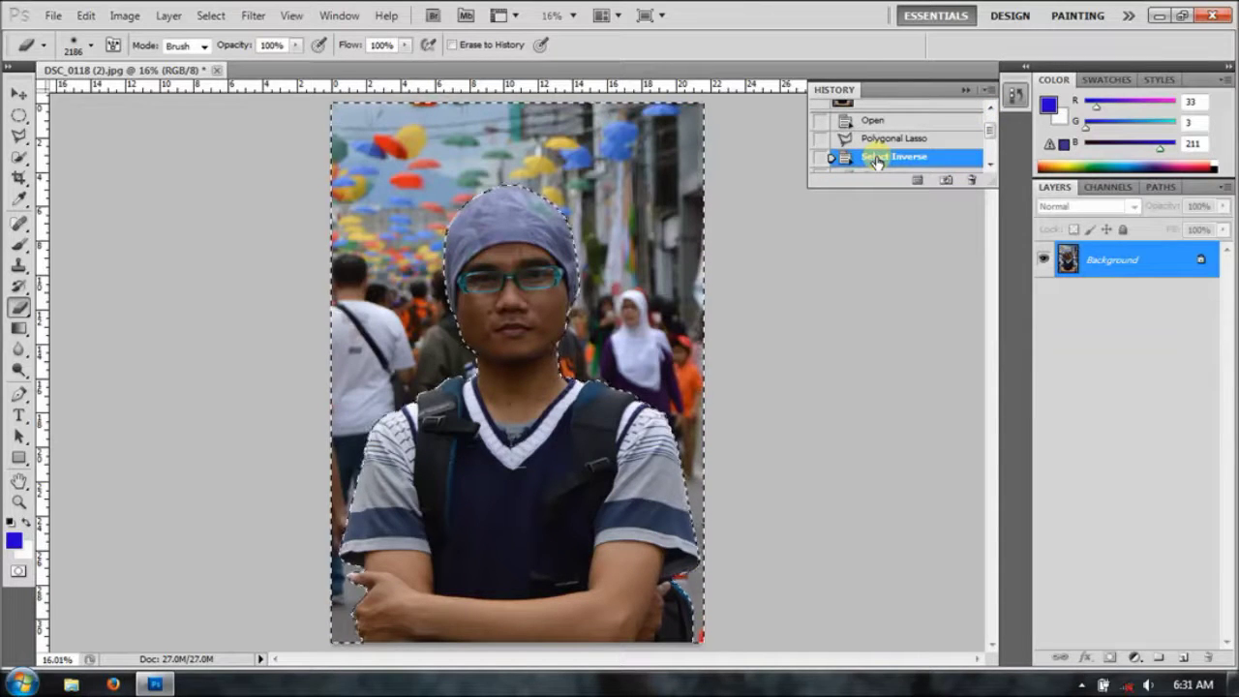
click(873, 139)
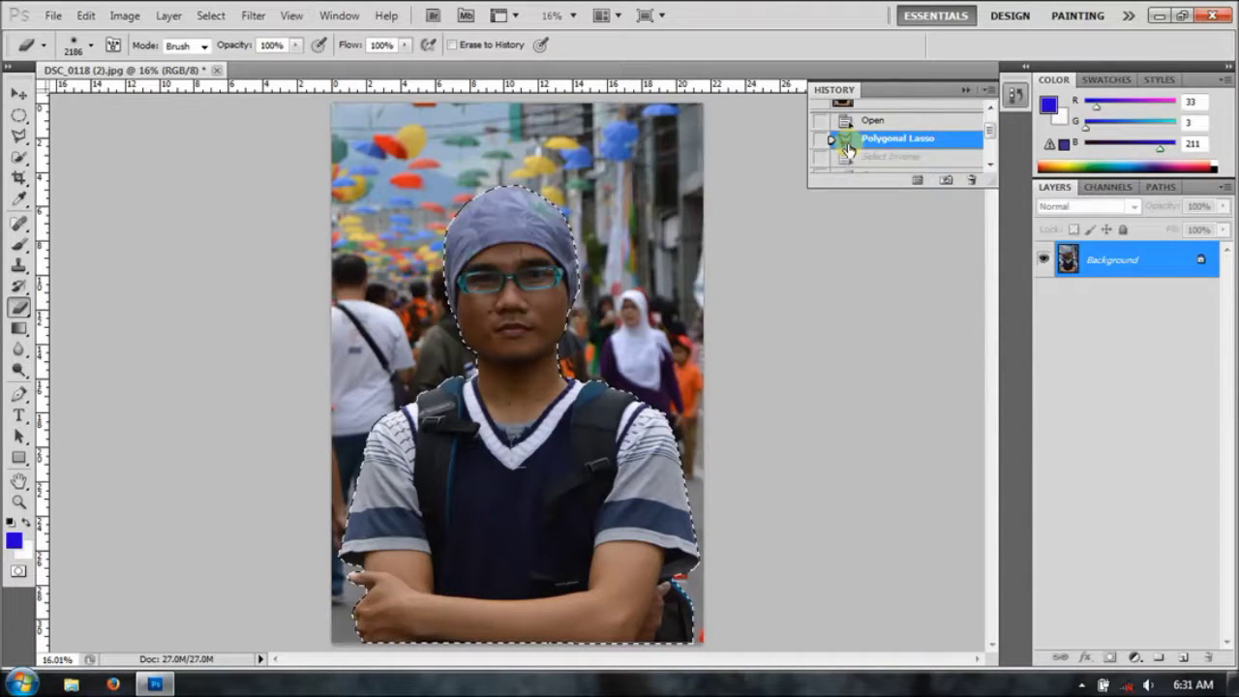
click(168, 15)
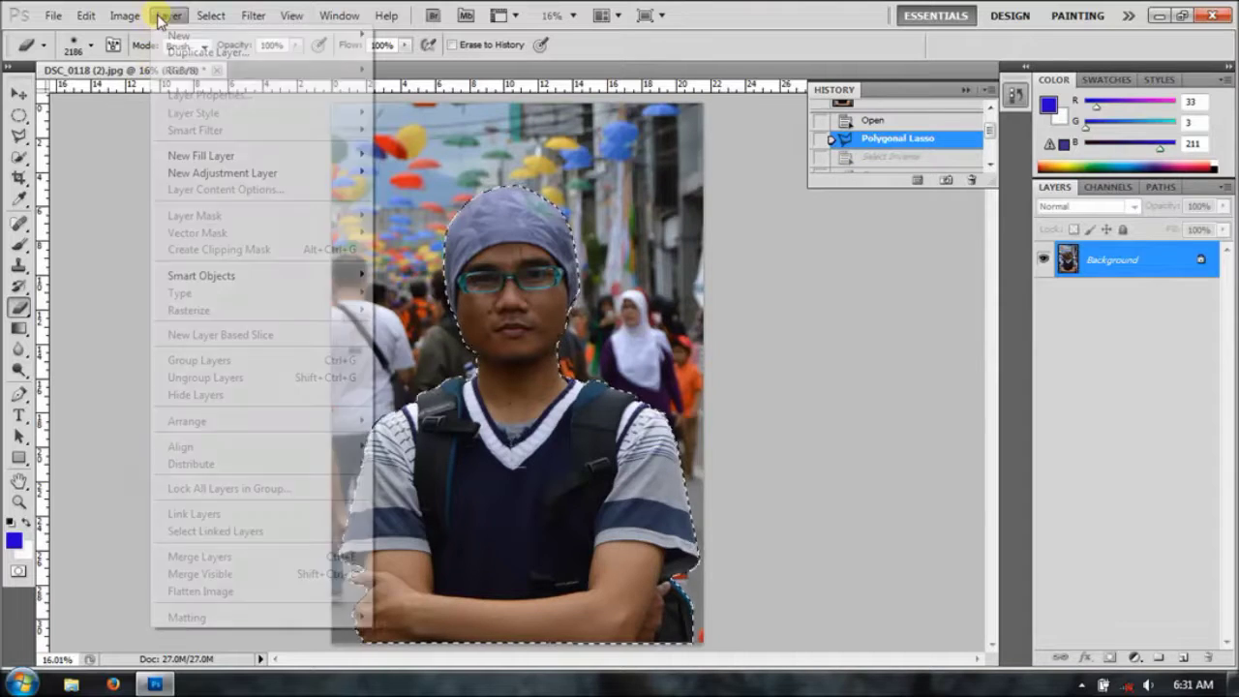
mouse_move(179, 35)
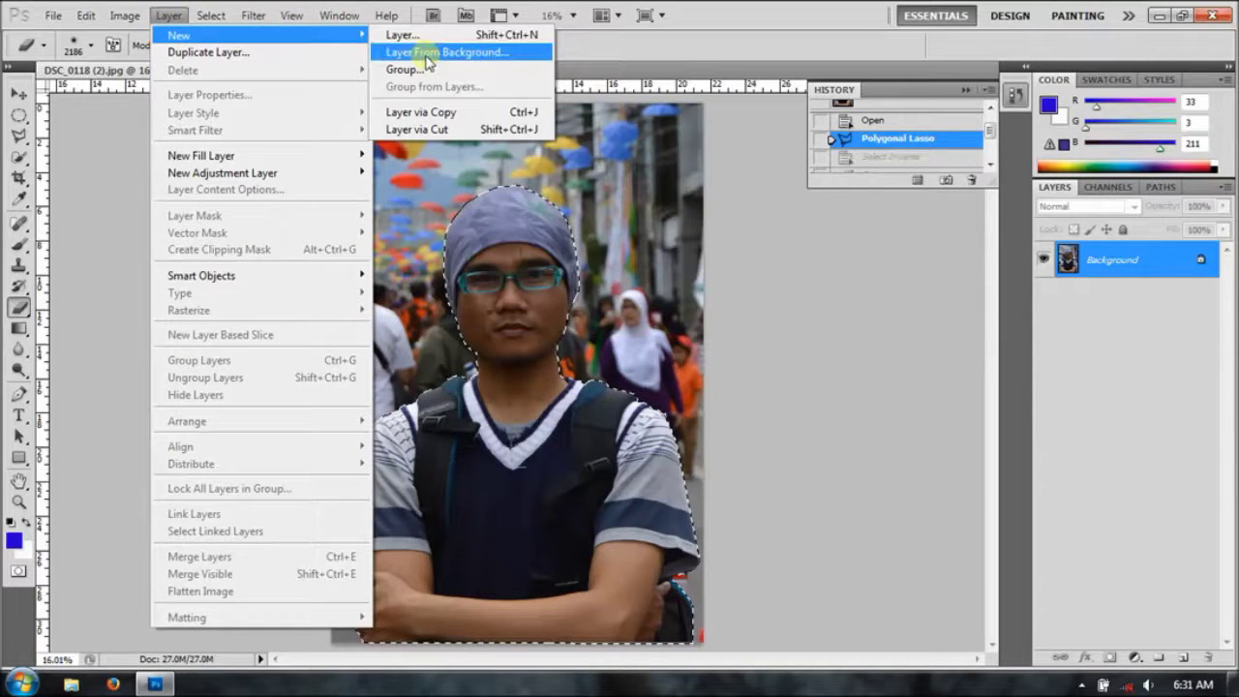
Step: Copy the man onto a new Layer 1 and erase the Background layer's street scene to white
click(445, 114)
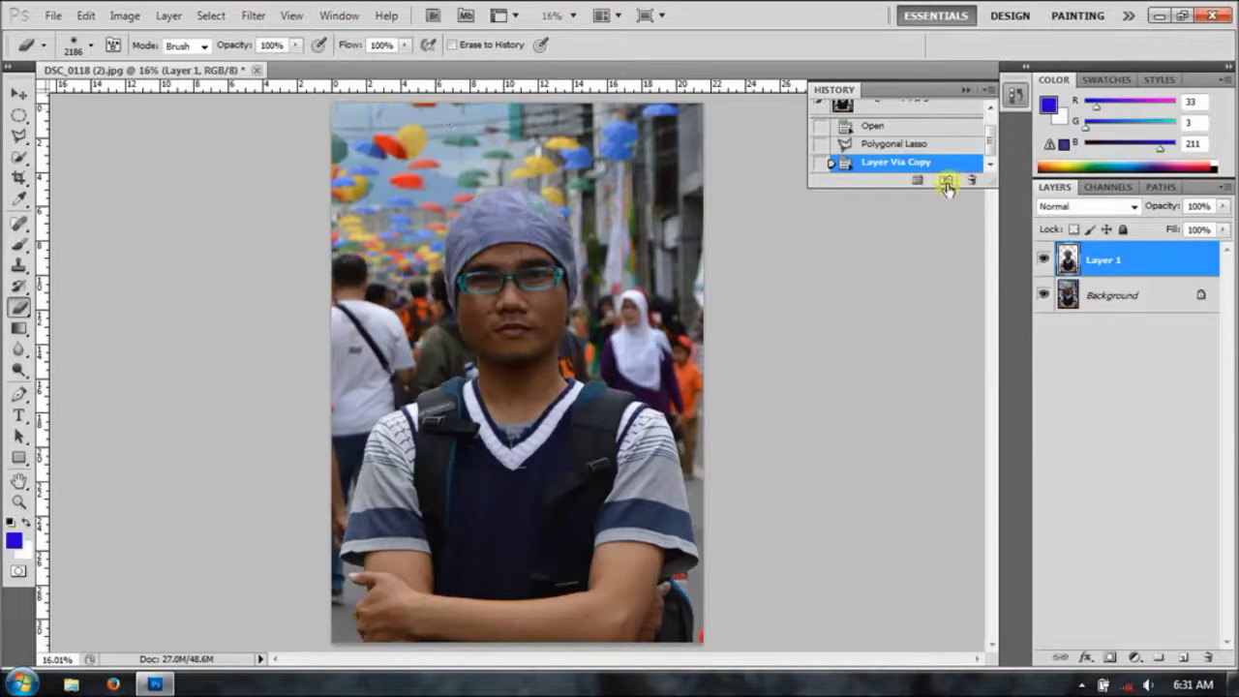
click(1130, 302)
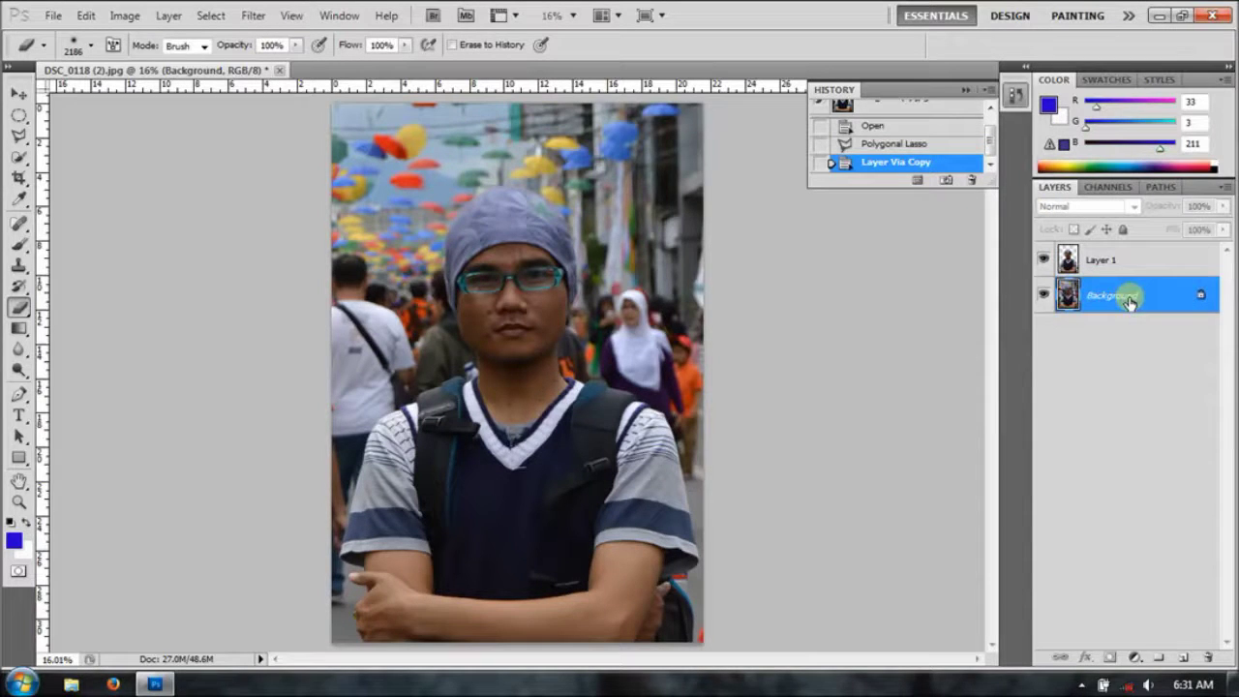
mouse_move(554, 329)
mouse_down()
mouse_move(519, 358)
mouse_move(660, 249)
mouse_move(443, 554)
mouse_move(415, 652)
mouse_move(658, 257)
mouse_move(598, 172)
mouse_move(304, 177)
mouse_move(359, 520)
mouse_move(445, 650)
mouse_move(716, 637)
mouse_move(647, 442)
mouse_move(578, 354)
mouse_up()
drag(542, 107, 620, 159)
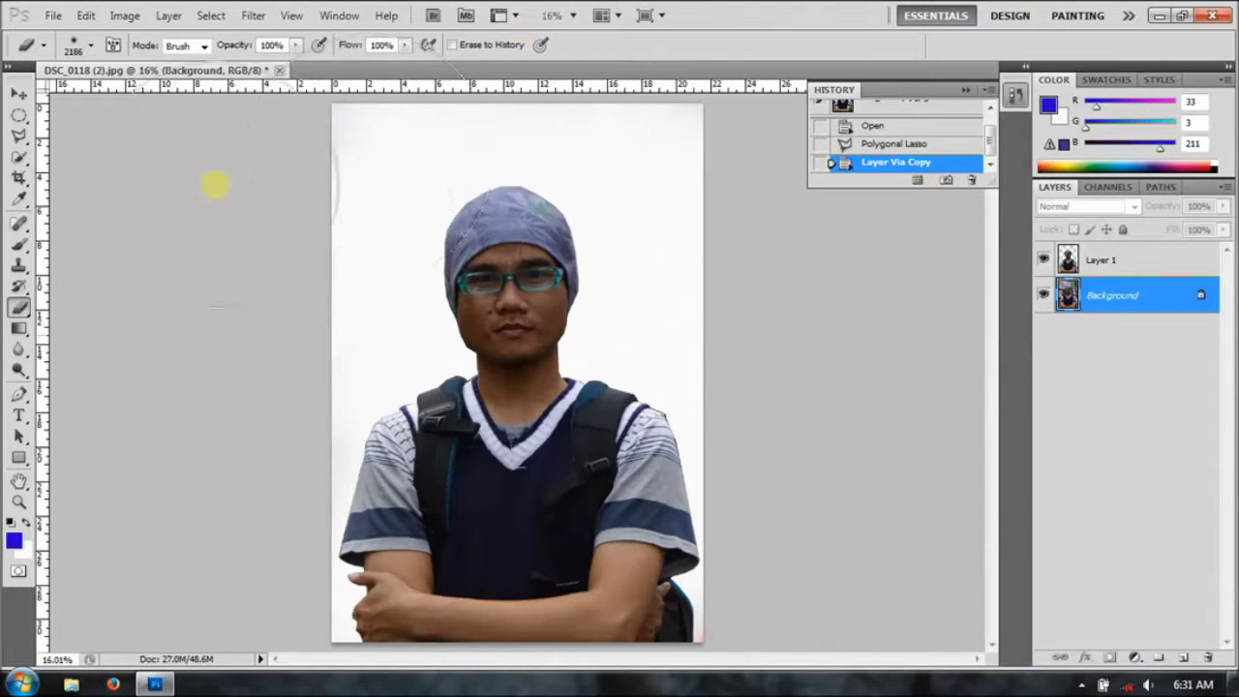
click(529, 155)
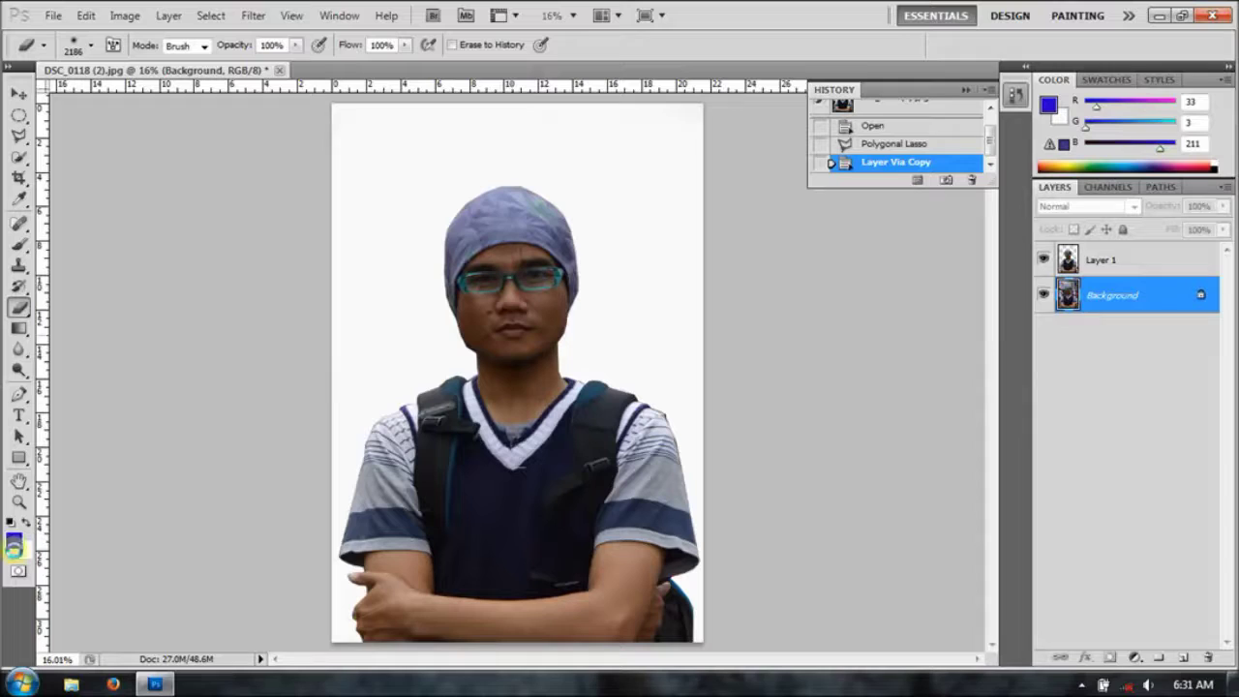
key(ctrl+j)
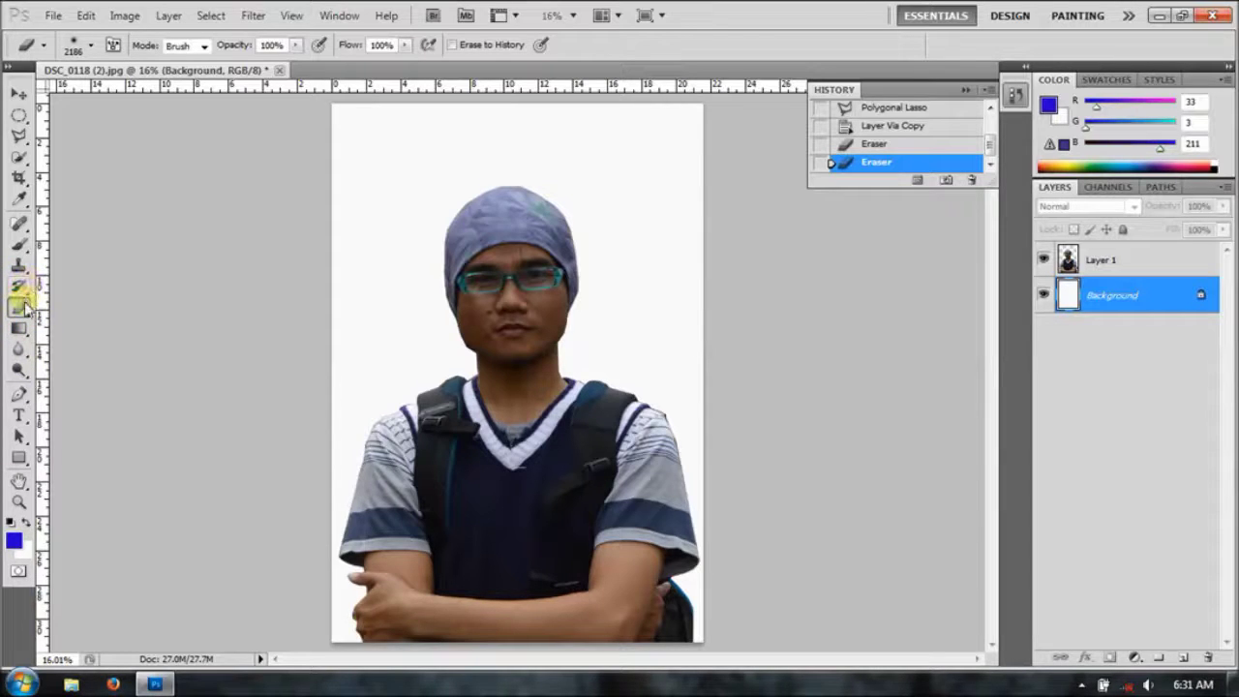
click(20, 332)
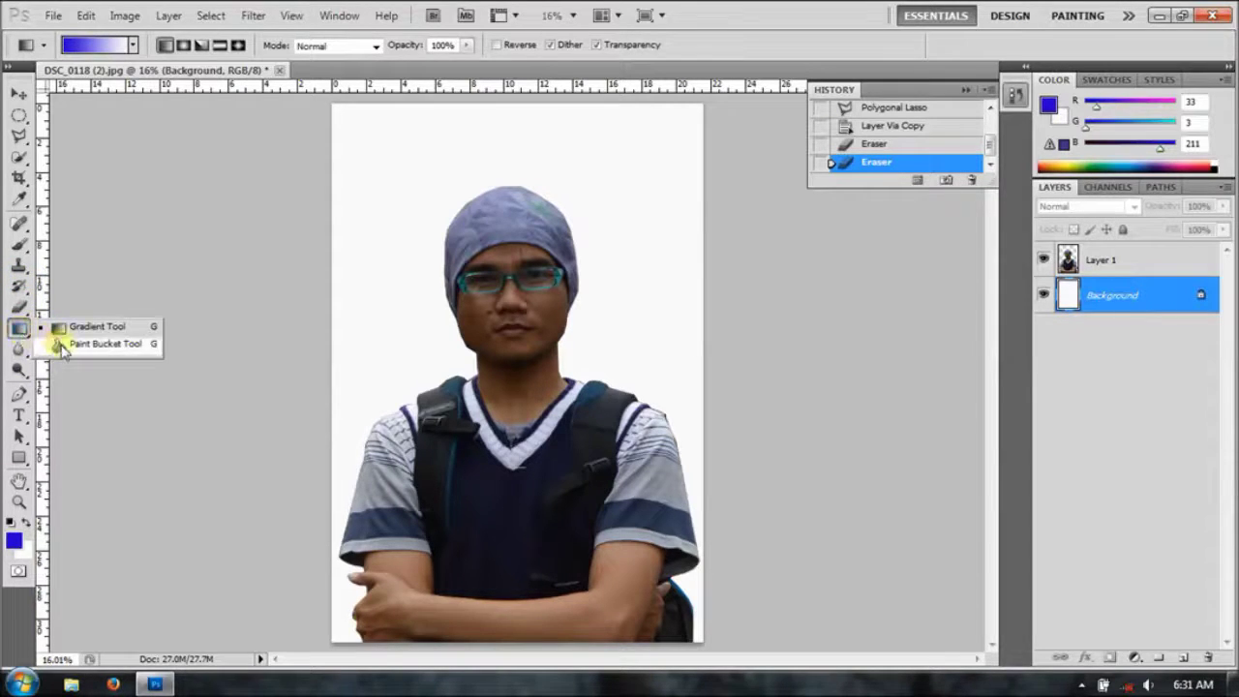
Step: Flood the white Background area behind the man with blue using the Paint Bucket
click(62, 345)
click(457, 143)
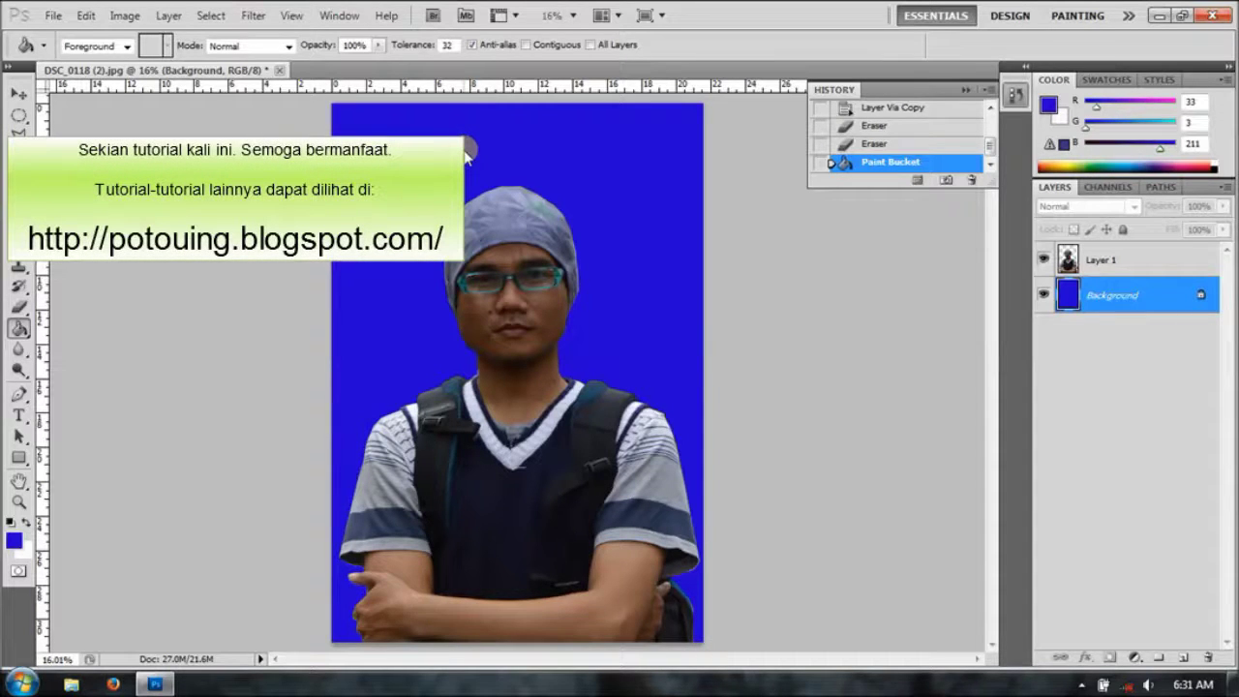
click(1083, 684)
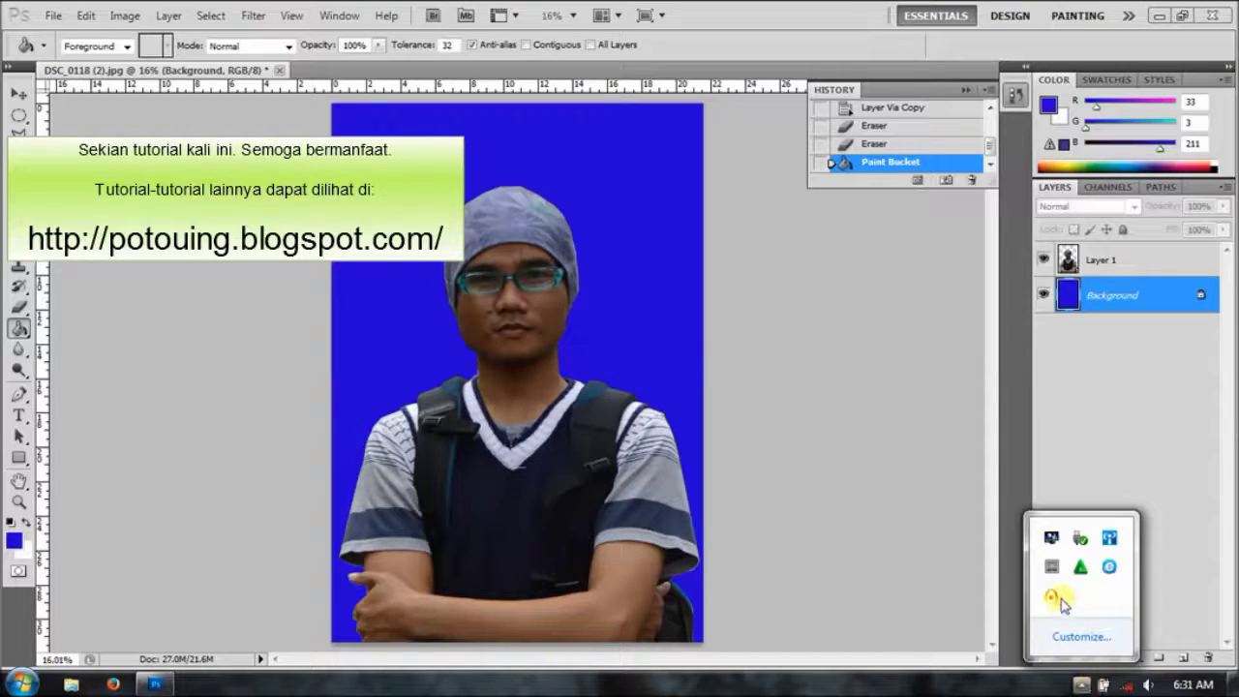